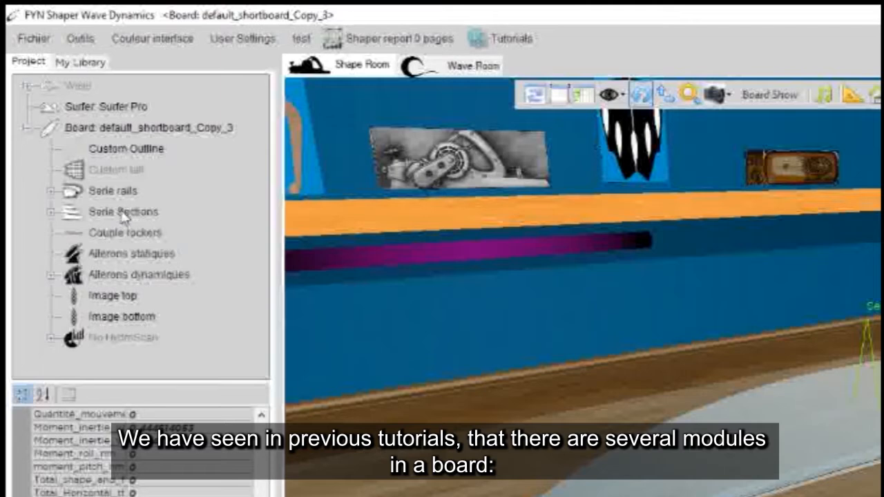
# Select the board's couple of rockers and switch the 3D board display to wireframe
pyautogui.click(119, 233)
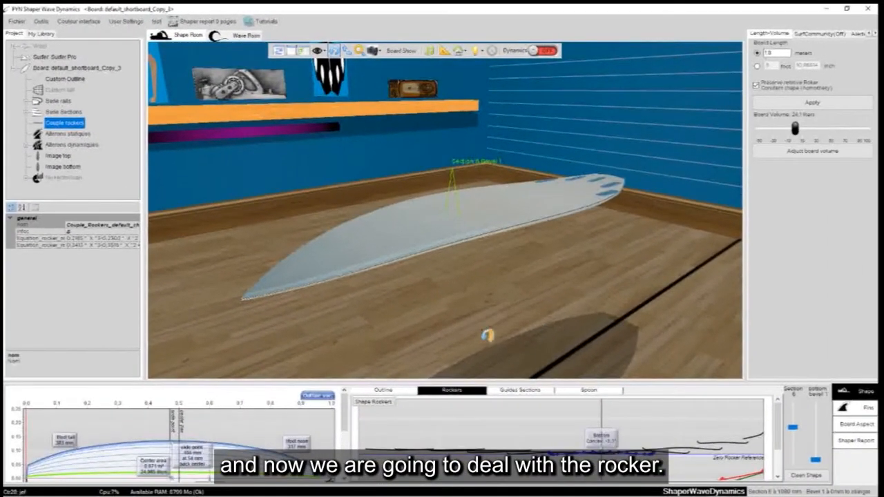
pyautogui.click(480, 298)
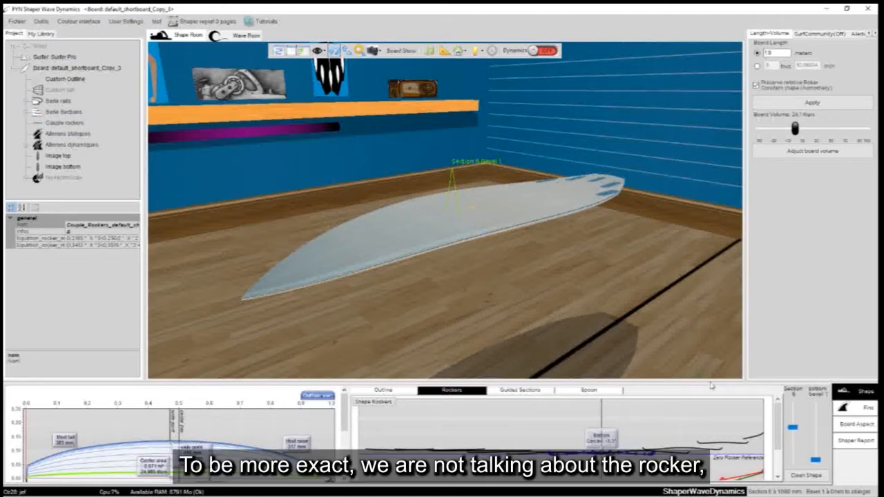
pyautogui.click(855, 425)
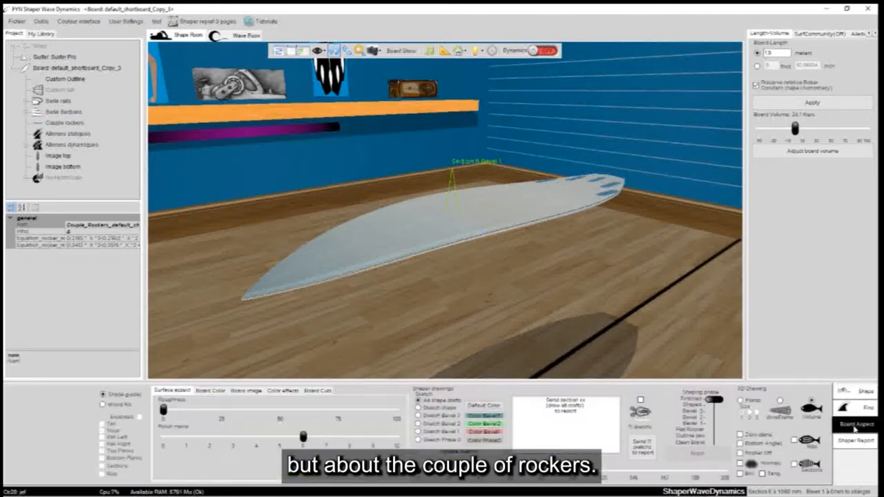
pyautogui.click(780, 401)
pyautogui.moveTo(457, 227)
pyautogui.mouseDown()
pyautogui.moveTo(479, 292)
pyautogui.moveTo(529, 296)
pyautogui.moveTo(539, 340)
pyautogui.mouseUp()
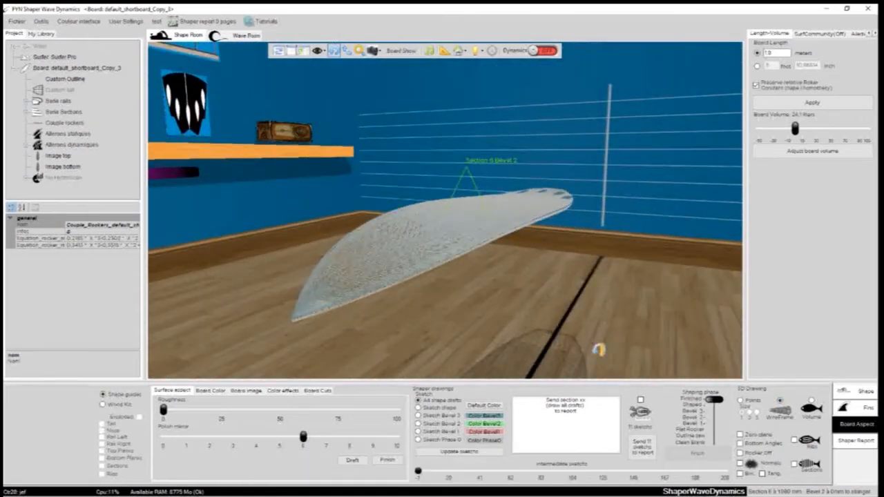
# Return to the shape settings and open the board's shape rockers for editing
pyautogui.click(852, 392)
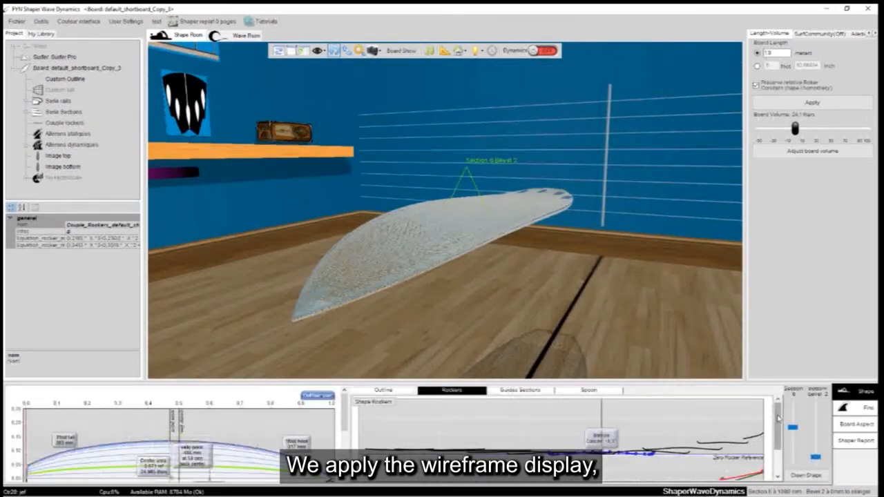
pyautogui.click(383, 391)
pyautogui.click(444, 390)
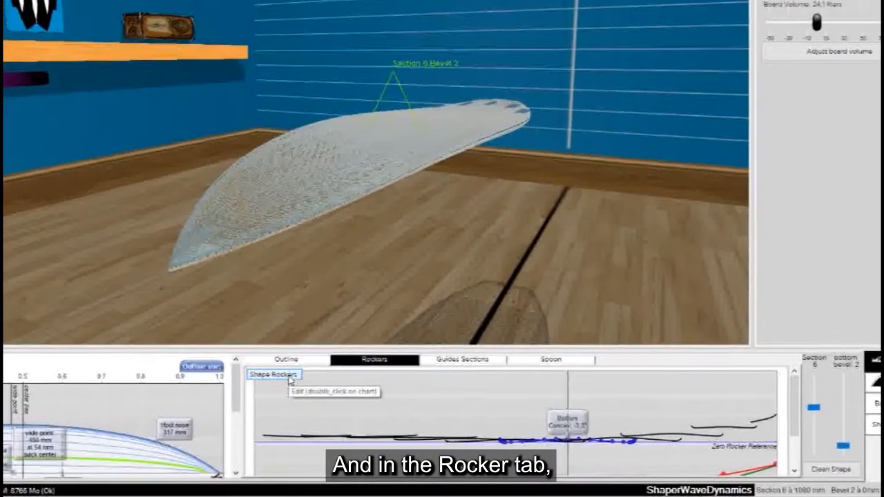
pyautogui.scroll(-3, 803, 432)
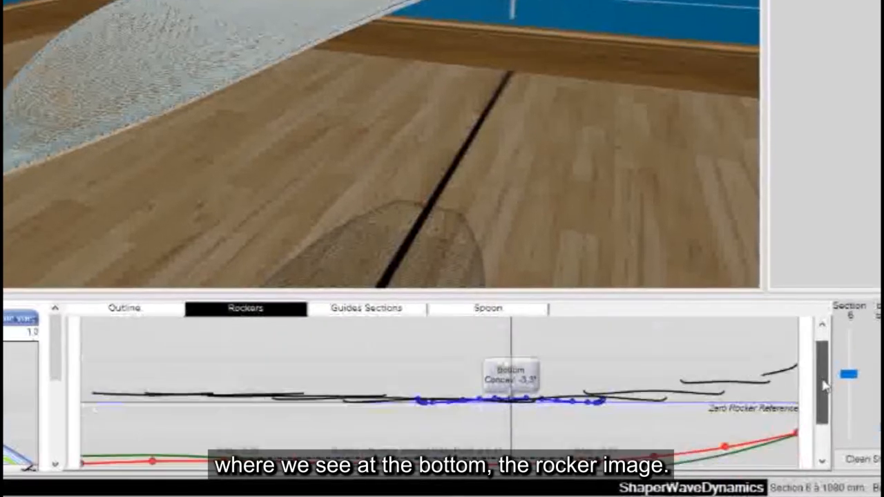
pyautogui.moveTo(829, 412); pyautogui.dragTo(828, 372)
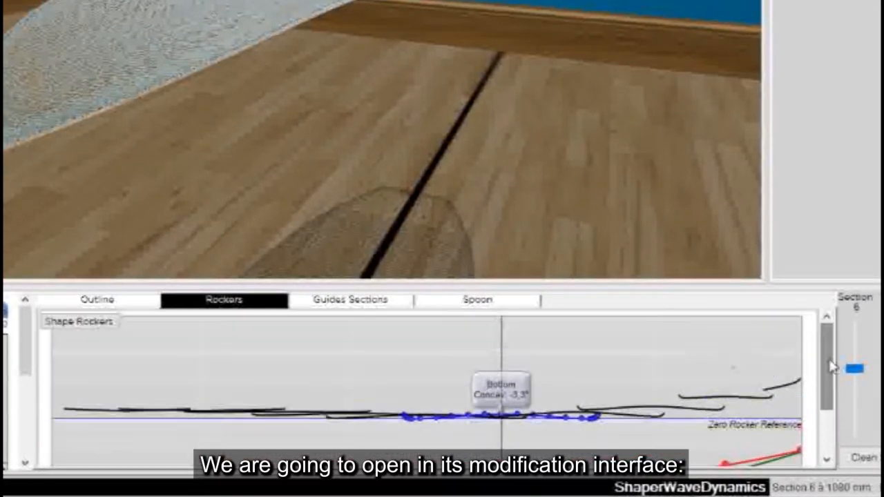
pyautogui.click(96, 321)
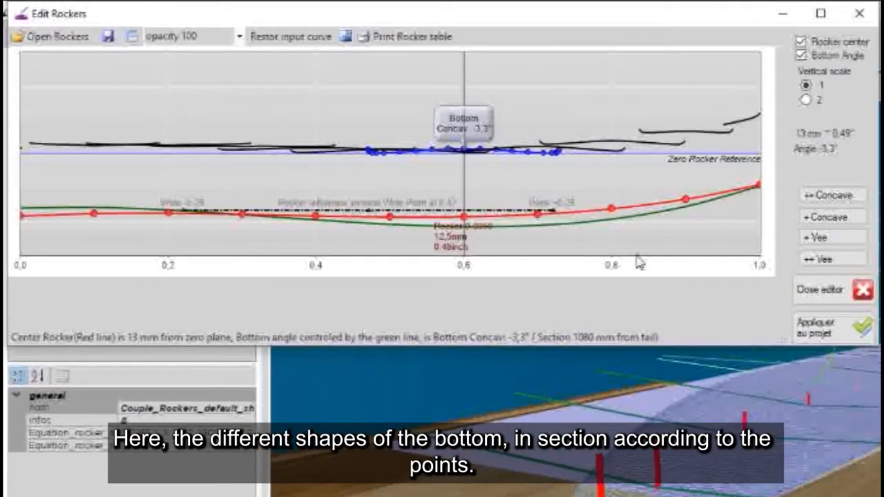
# Examine the bottom's cross-section shape at the center rocker points along the board, including the tail, midpoint and nose
pyautogui.click(611, 208)
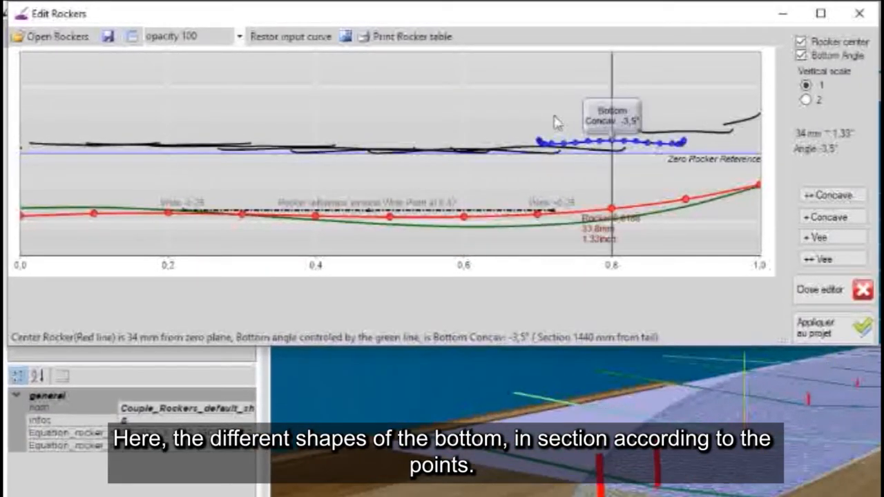
pyautogui.click(686, 200)
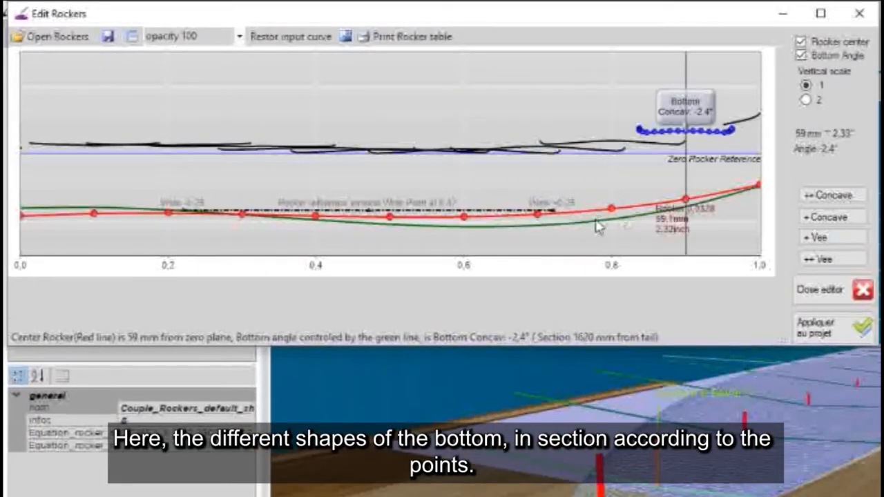
pyautogui.click(22, 221)
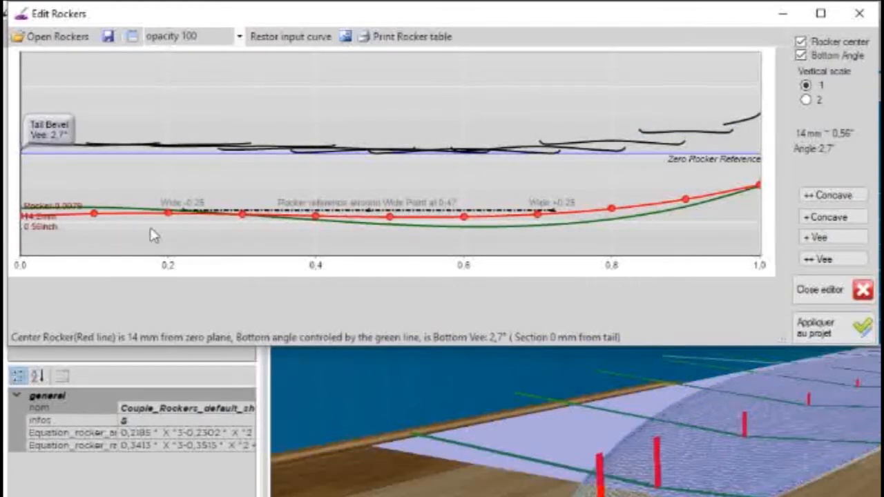
pyautogui.click(759, 192)
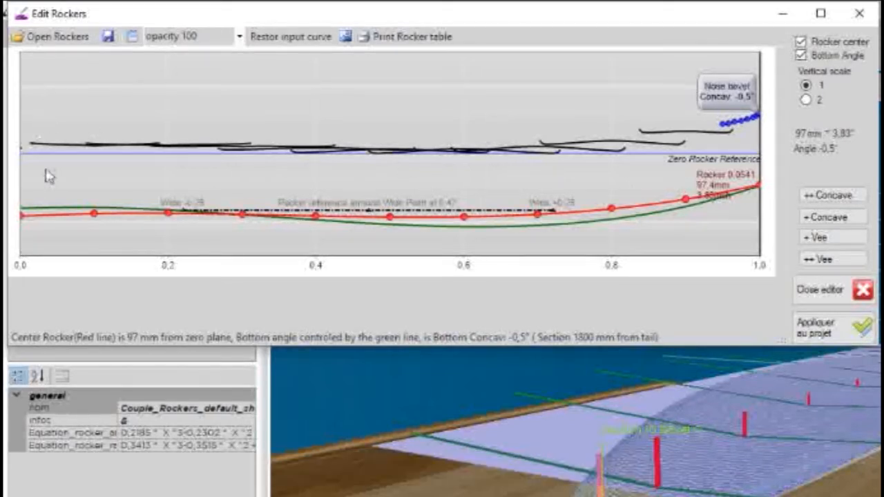
pyautogui.click(390, 218)
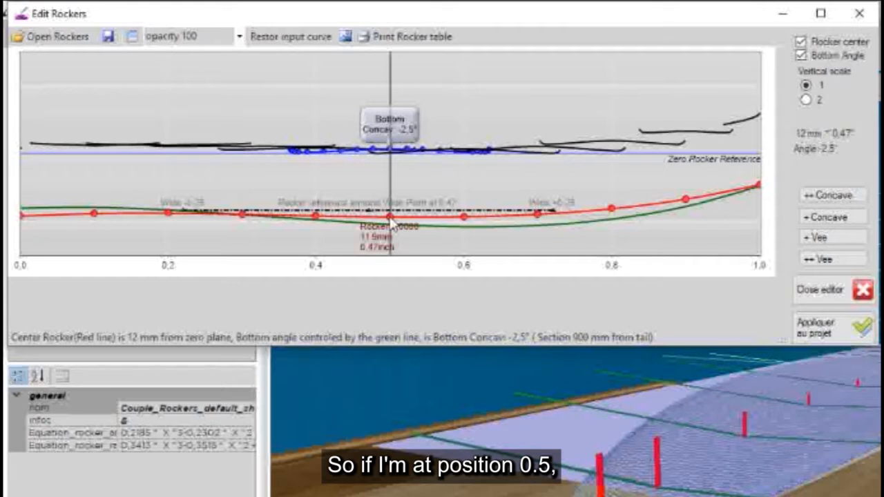
pyautogui.click(22, 215)
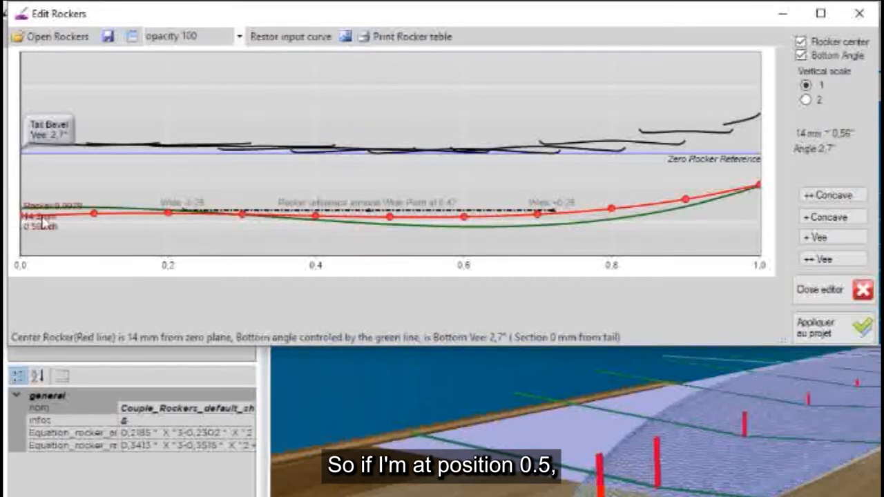
pyautogui.click(94, 213)
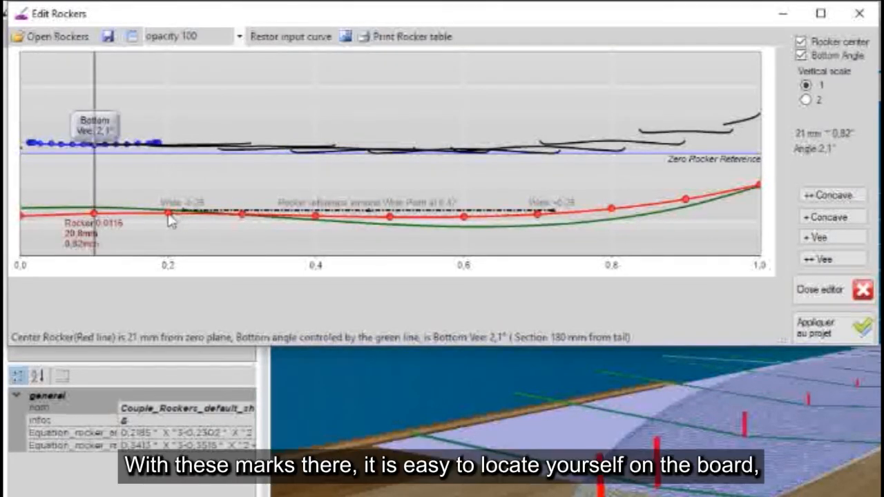
pyautogui.click(168, 214)
pyautogui.click(242, 215)
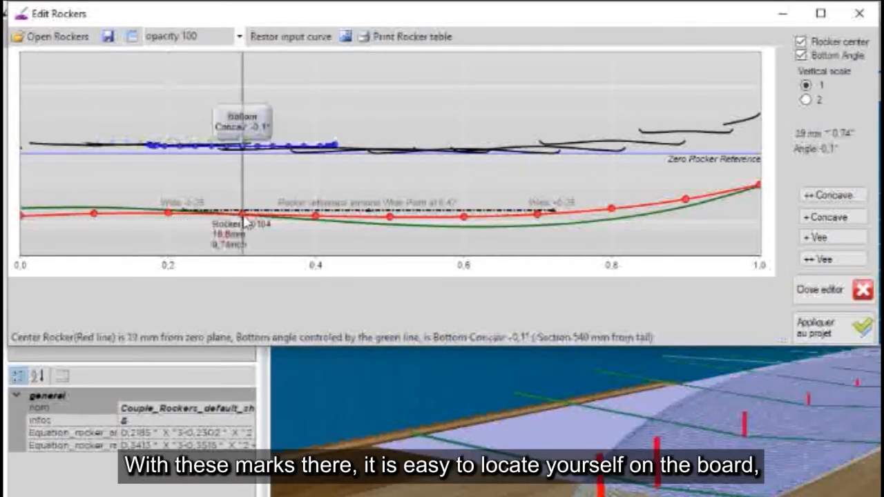
pyautogui.click(317, 219)
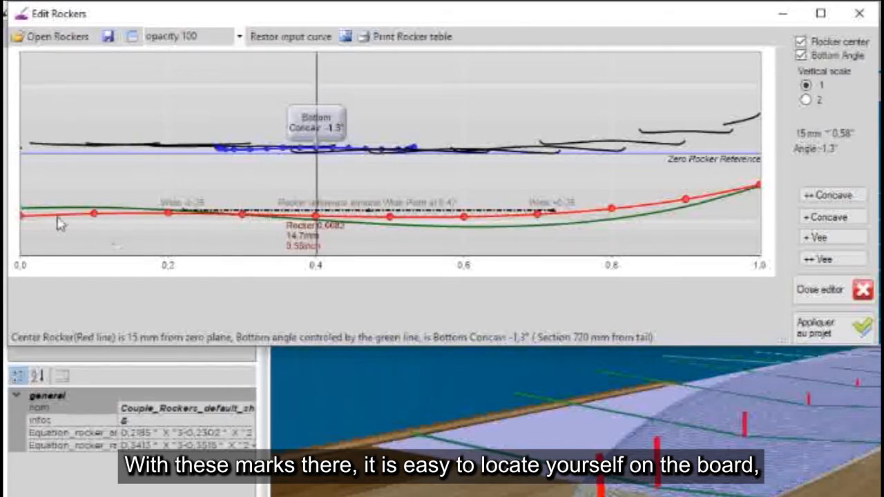
# Inspect the bottom angle curve at positions 0.1 and 0.9 and the center rocker at 0.7, 0.6 and 0.3
pyautogui.click(95, 215)
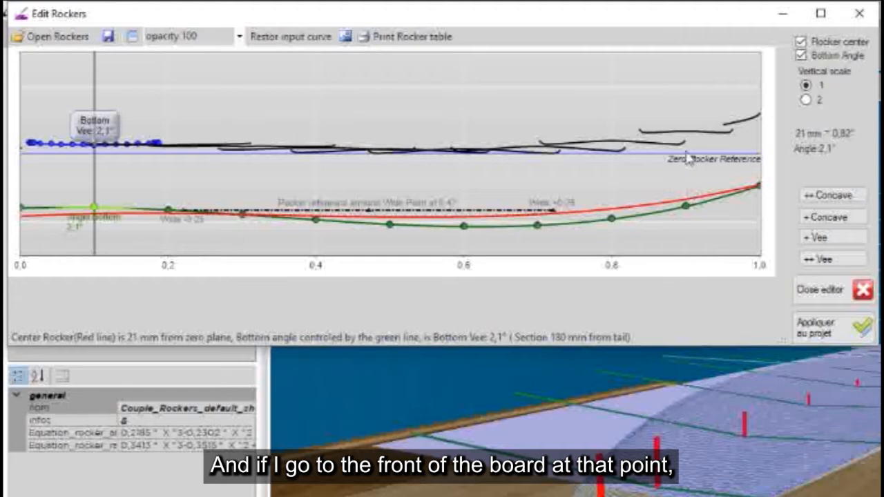
pyautogui.click(685, 205)
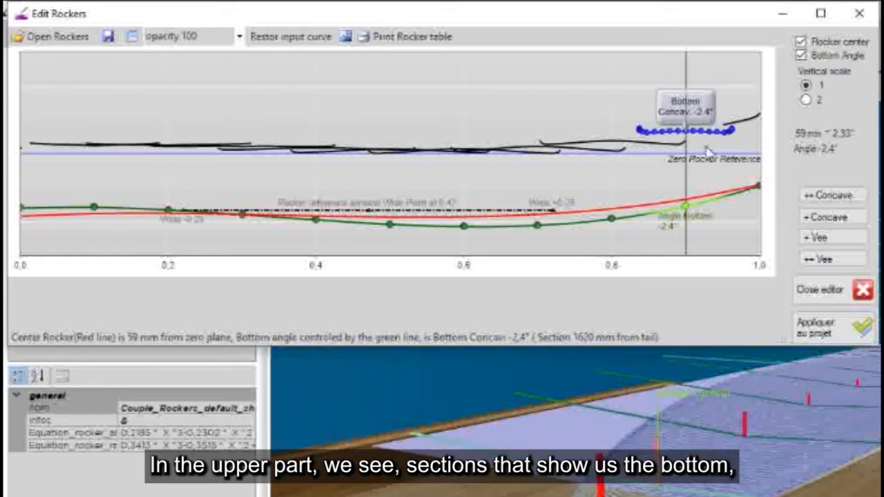
pyautogui.click(615, 145)
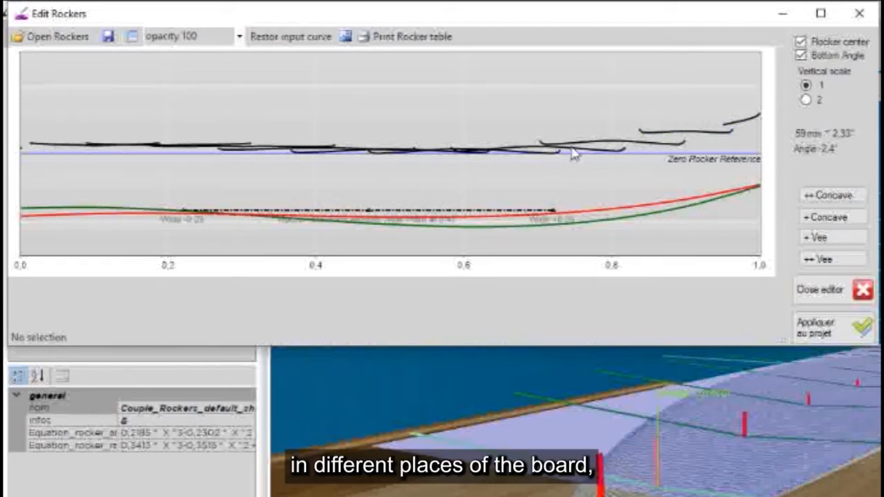
pyautogui.click(537, 214)
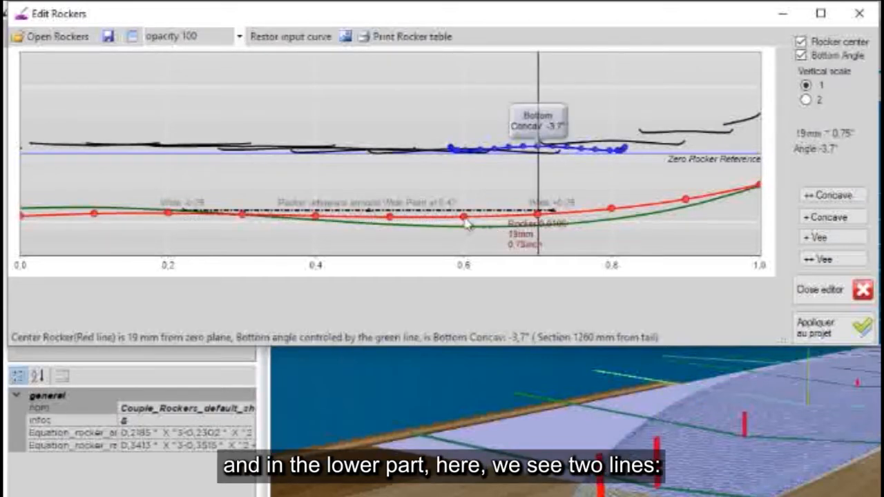
pyautogui.click(463, 217)
pyautogui.click(241, 215)
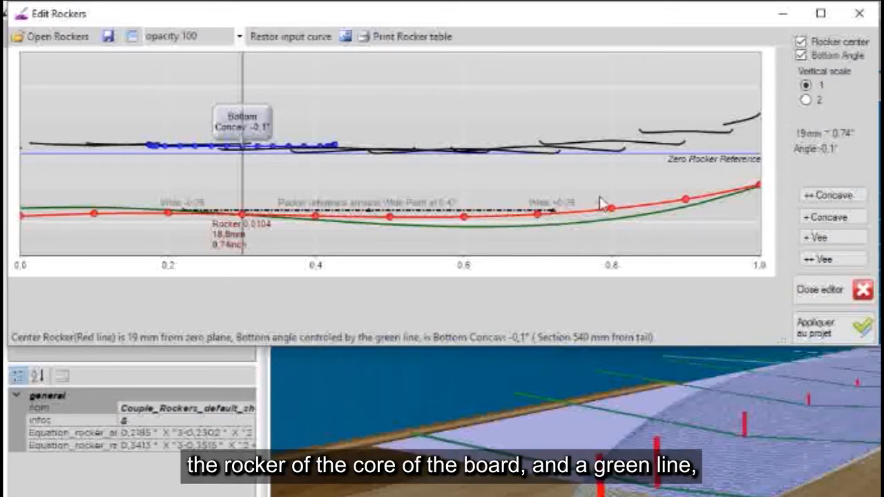
# Raise the bottom angle curve at position 0.7 to a vee of about 4.3° and apply it to the project
pyautogui.click(540, 231)
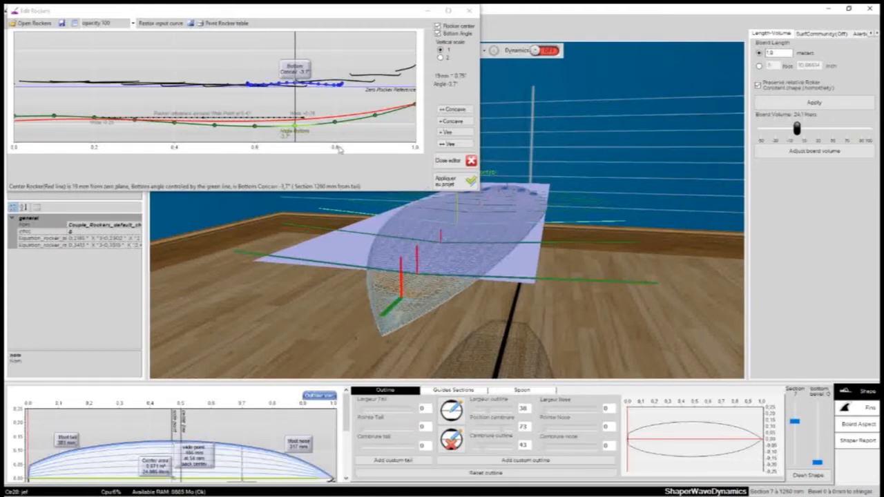
pyautogui.moveTo(297, 130); pyautogui.dragTo(296, 108)
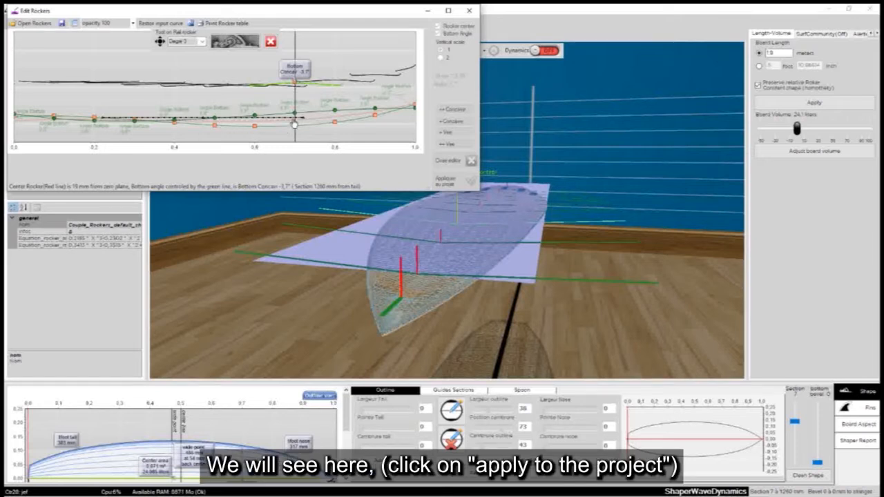
pyautogui.click(242, 43)
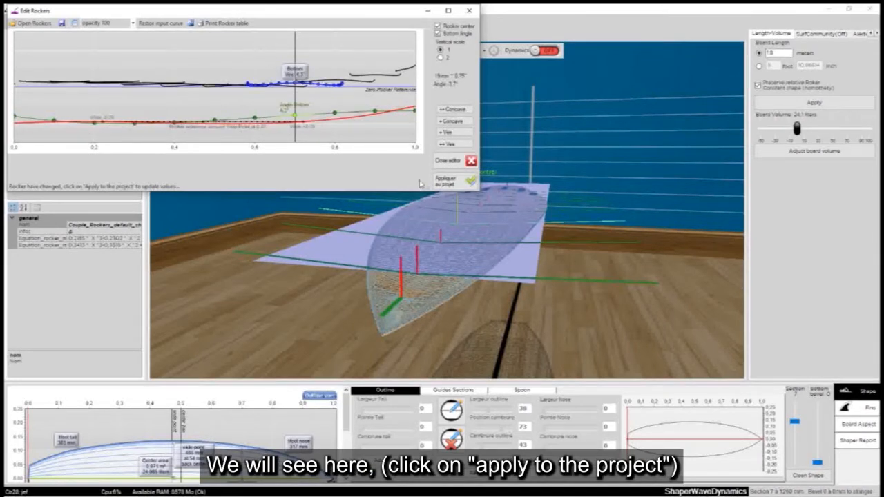
pyautogui.click(449, 183)
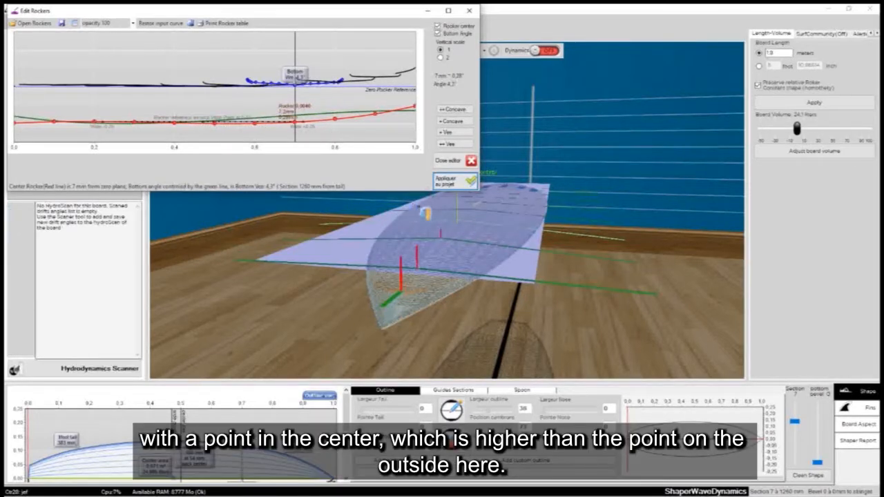
pyautogui.click(463, 225)
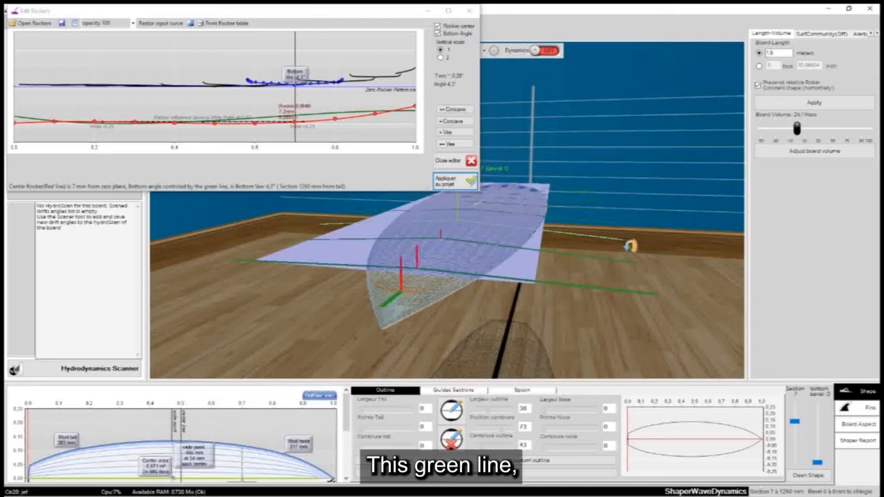
# Lower the bottom angle curve around positions 0.7 and 0.8 to a concave of about -2.6° at 0.7 and apply it to the project
pyautogui.click(296, 117)
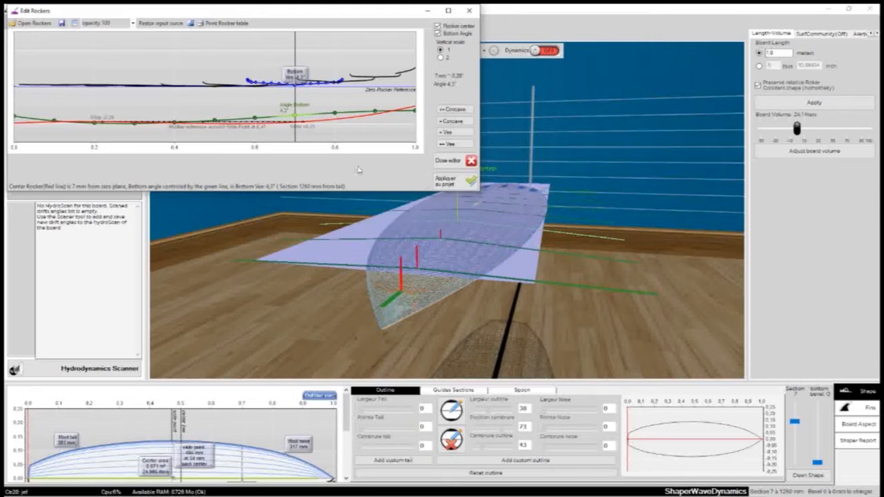
pyautogui.click(295, 119)
pyautogui.moveTo(296, 119); pyautogui.dragTo(298, 147)
pyautogui.moveTo(336, 114); pyautogui.dragTo(338, 130)
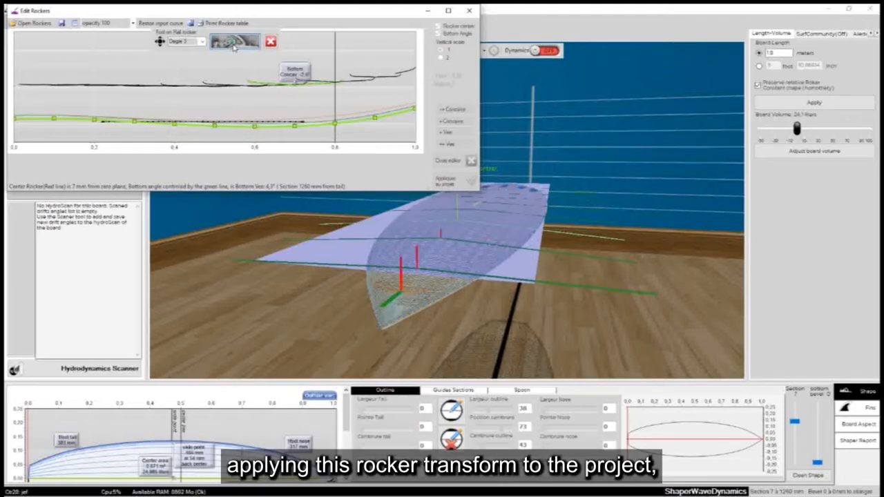
pyautogui.click(296, 83)
pyautogui.click(459, 178)
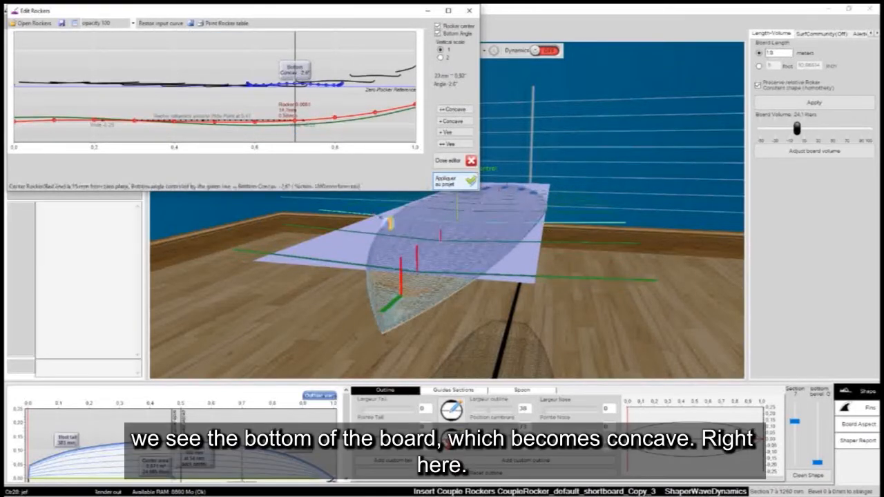
# Open section 6, 1080 mm from the tail, in its editor and move that window clear of the rocker editor
pyautogui.moveTo(604, 328); pyautogui.dragTo(631, 181)
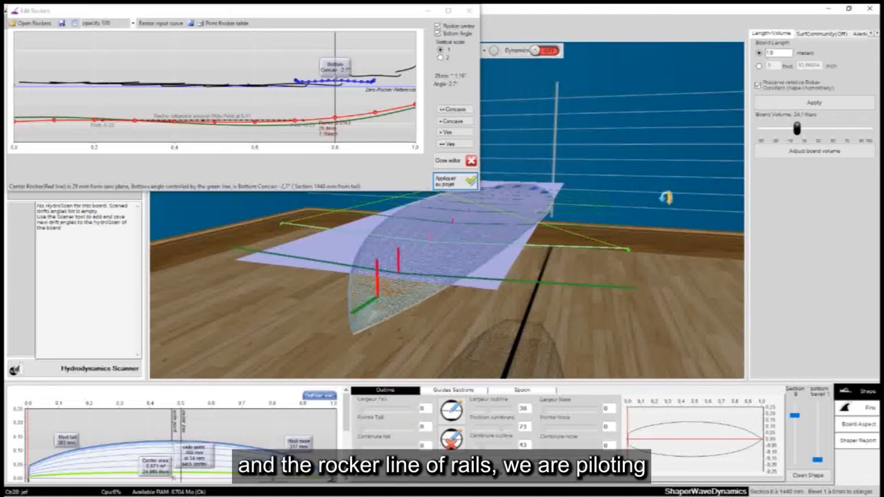
pyautogui.moveTo(666, 200); pyautogui.dragTo(458, 269)
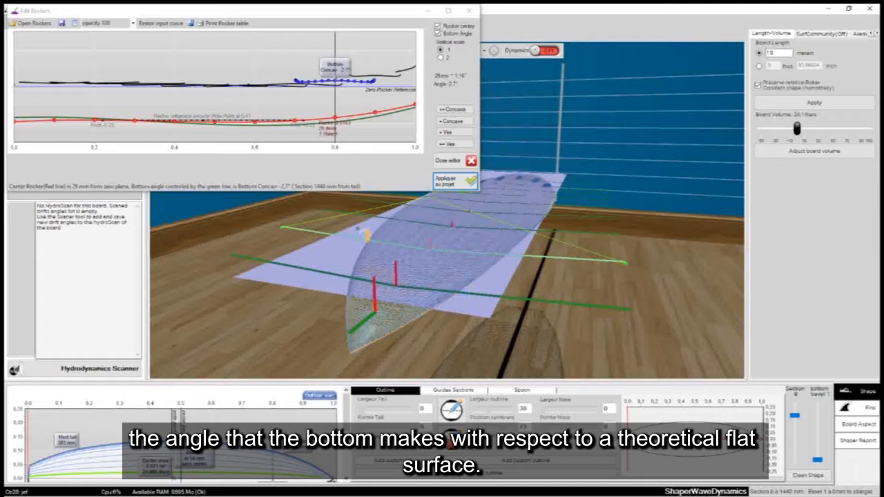
pyautogui.doubleClick(548, 300)
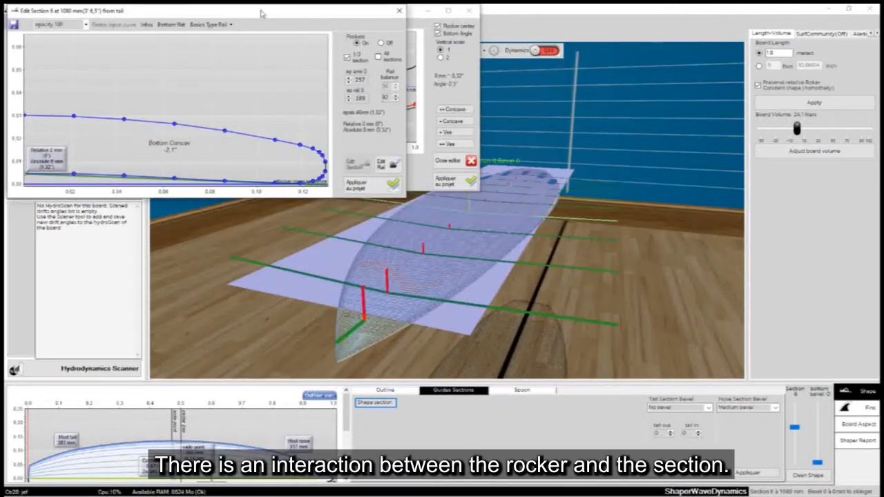
pyautogui.moveTo(261, 13); pyautogui.dragTo(718, 302)
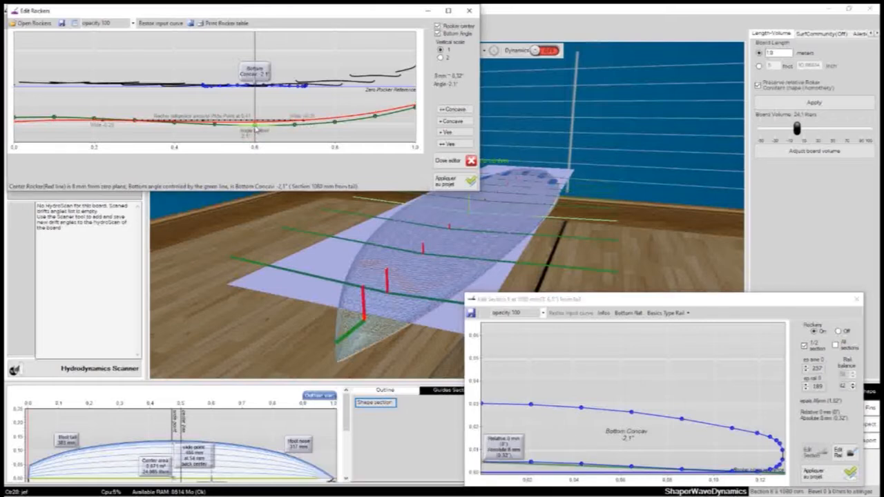
# Raise the bottom angle curve at position 0.6 to a vee of about 4.6° and apply it to the project
pyautogui.click(254, 122)
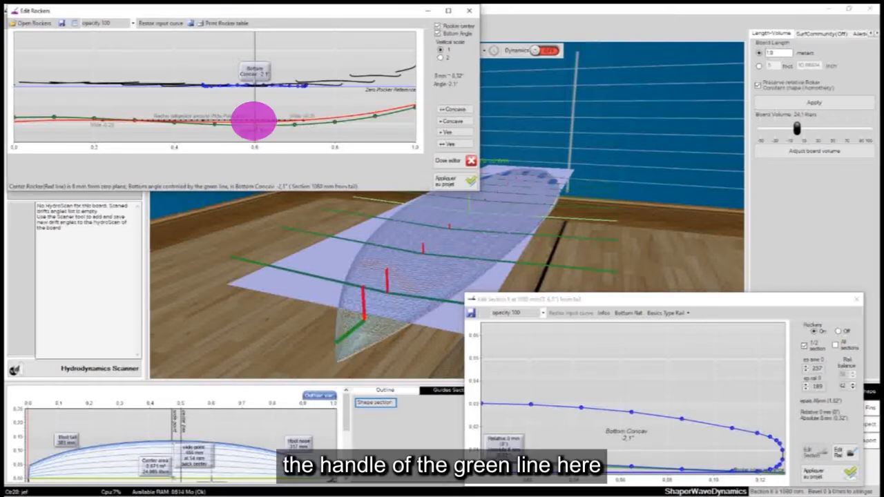
pyautogui.moveTo(254, 123); pyautogui.dragTo(256, 82)
pyautogui.moveTo(623, 230)
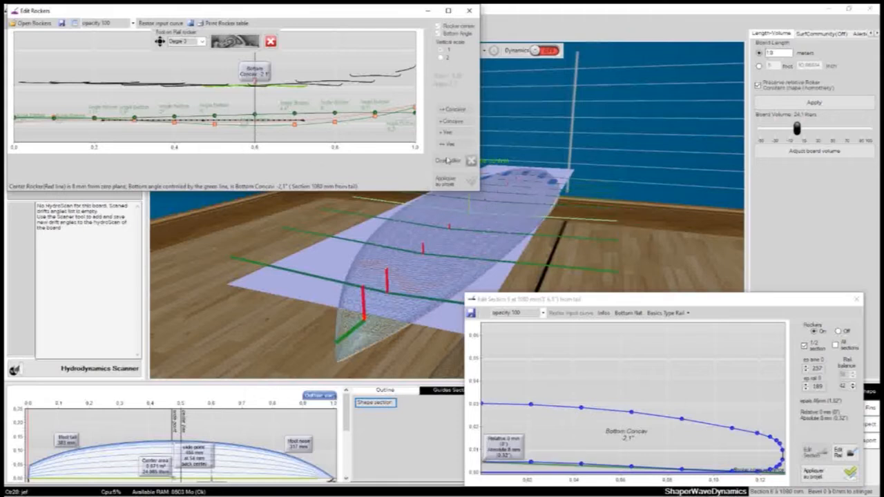
pyautogui.click(255, 53)
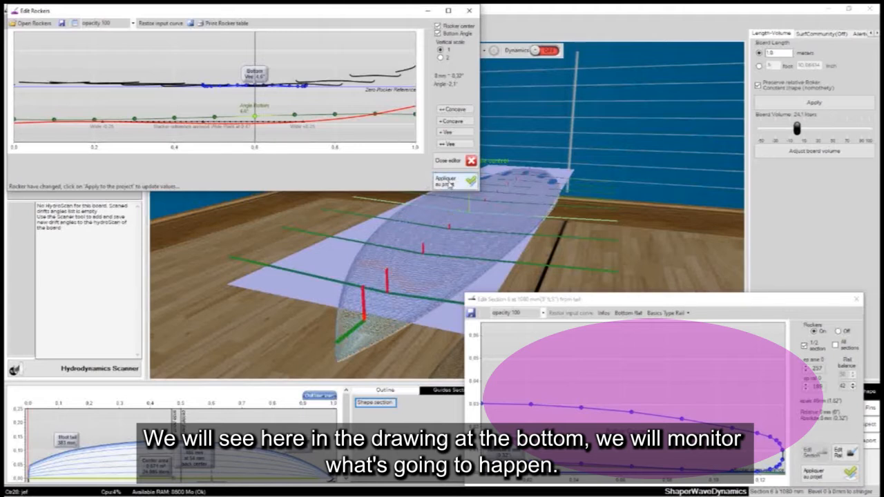
pyautogui.click(452, 181)
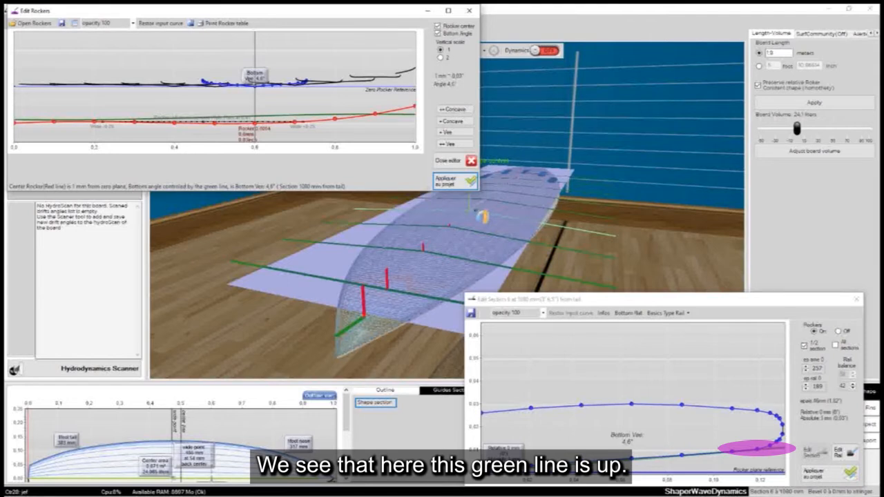
# Place the board top up on its stand and view it from a low side angle, keeping the rocker editor clear of it
pyautogui.moveTo(366, 18); pyautogui.dragTo(255, 96)
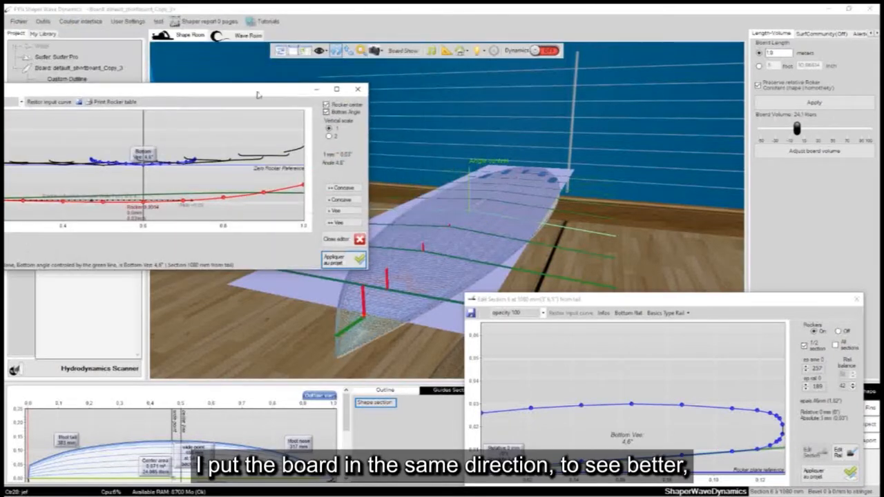
pyautogui.click(461, 54)
pyautogui.click(461, 54)
pyautogui.click(461, 54)
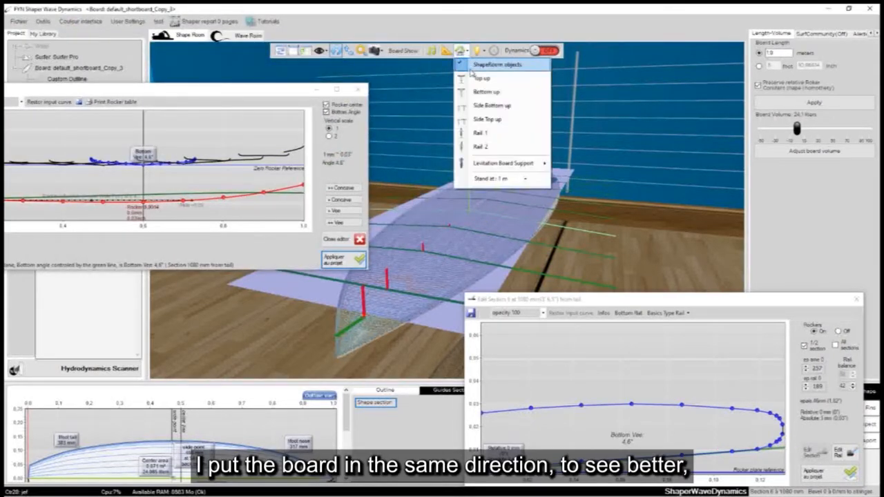
pyautogui.click(478, 78)
pyautogui.click(653, 208)
pyautogui.moveTo(638, 237)
pyautogui.mouseDown()
pyautogui.moveTo(640, 261)
pyautogui.moveTo(605, 161)
pyautogui.moveTo(557, 265)
pyautogui.moveTo(552, 211)
pyautogui.moveTo(693, 185)
pyautogui.moveTo(623, 252)
pyautogui.moveTo(626, 241)
pyautogui.mouseUp()
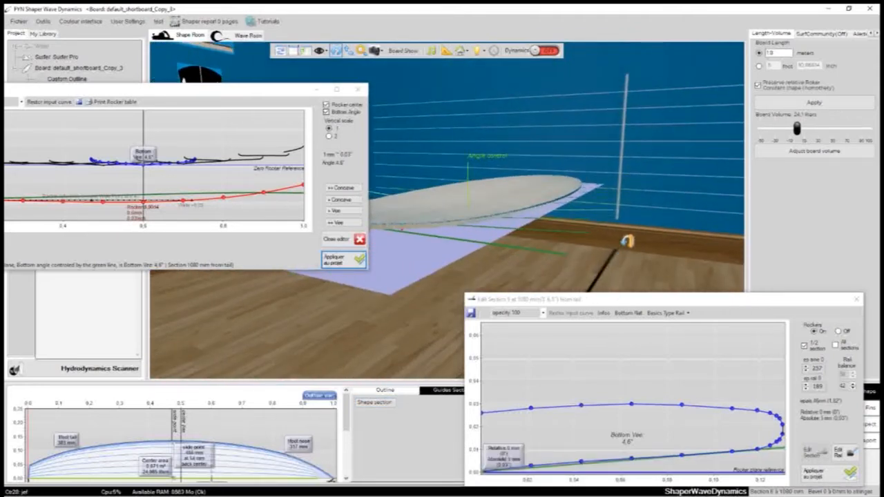
pyautogui.moveTo(274, 90); pyautogui.dragTo(396, 12)
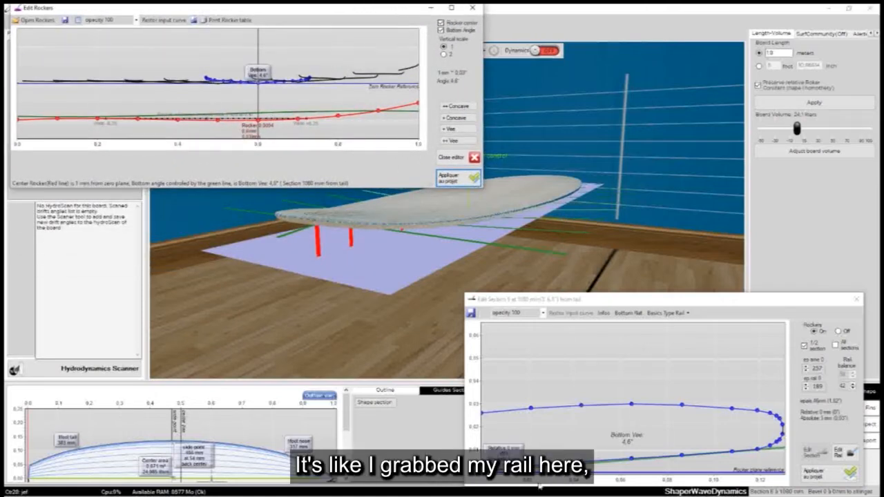
# Adjust the bottom angle curve around position 0.7 and inspect the sections at the nose and at positions 0.8 and 0.6
pyautogui.moveTo(787, 462)
pyautogui.mouseDown()
pyautogui.moveTo(780, 447)
pyautogui.moveTo(784, 473)
pyautogui.moveTo(784, 442)
pyautogui.moveTo(785, 450)
pyautogui.mouseUp()
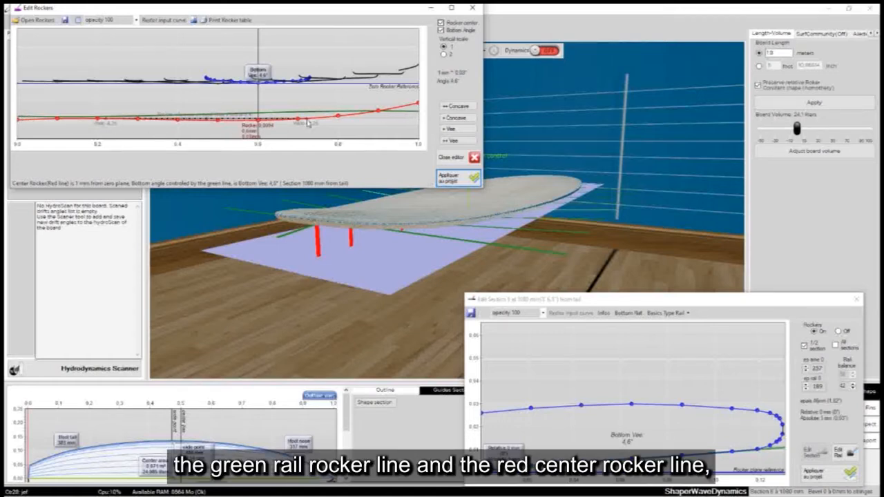
pyautogui.click(417, 103)
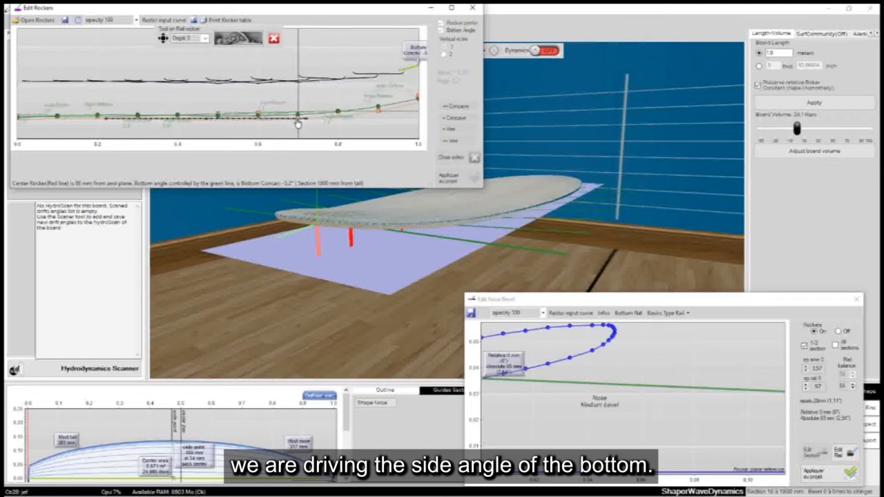
pyautogui.click(338, 113)
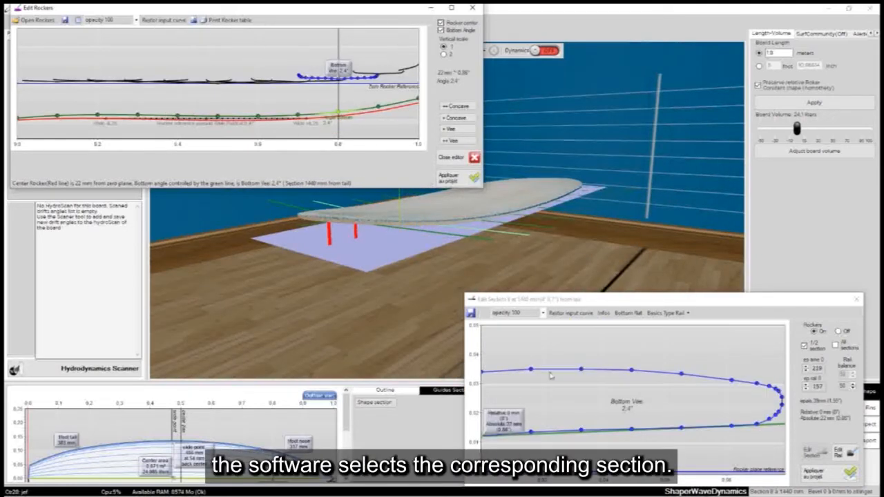
pyautogui.click(260, 118)
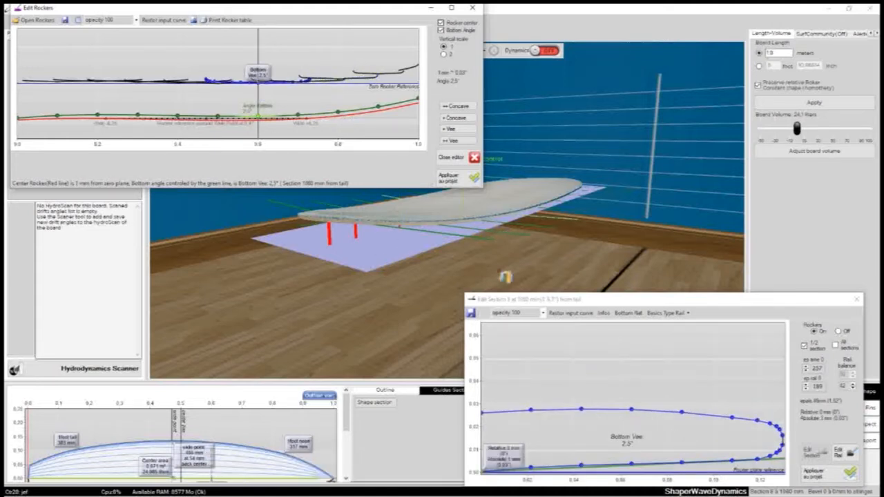
# Lower the bottom angle curve at position 0.8 to a concave of about -2.4° and check the curve at 0.2 and 0.7
pyautogui.click(339, 114)
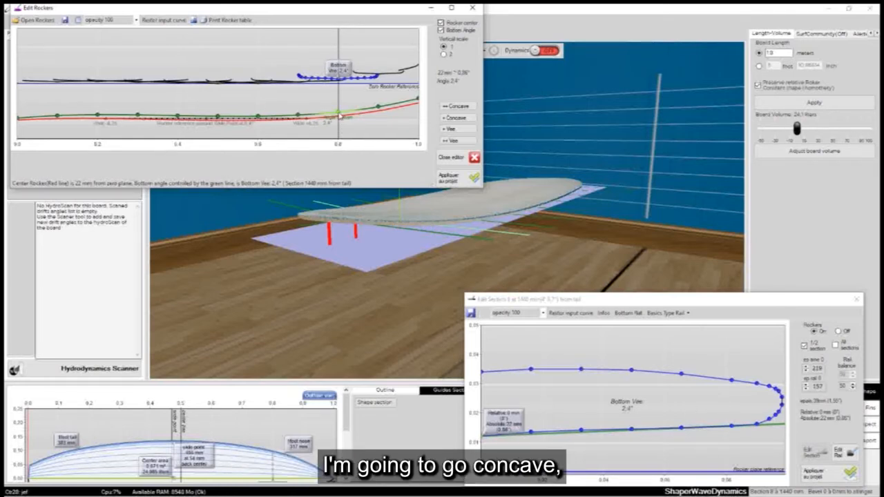
pyautogui.click(340, 118)
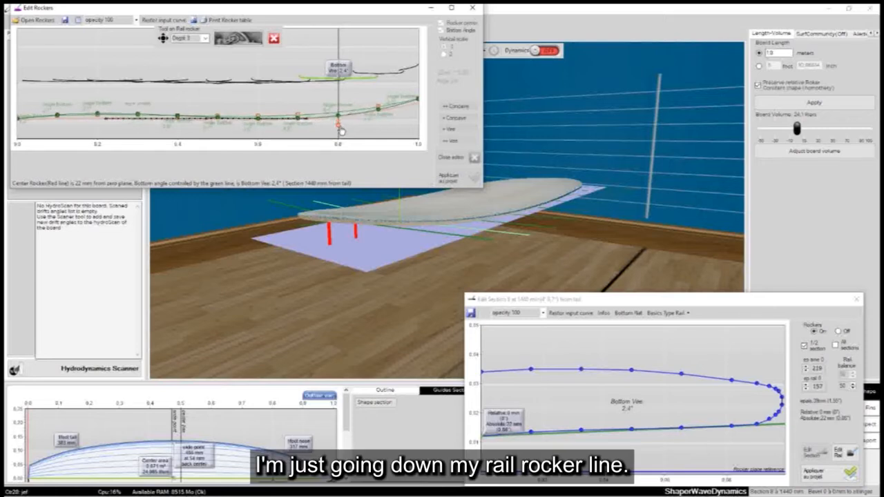
pyautogui.moveTo(343, 136); pyautogui.dragTo(346, 145)
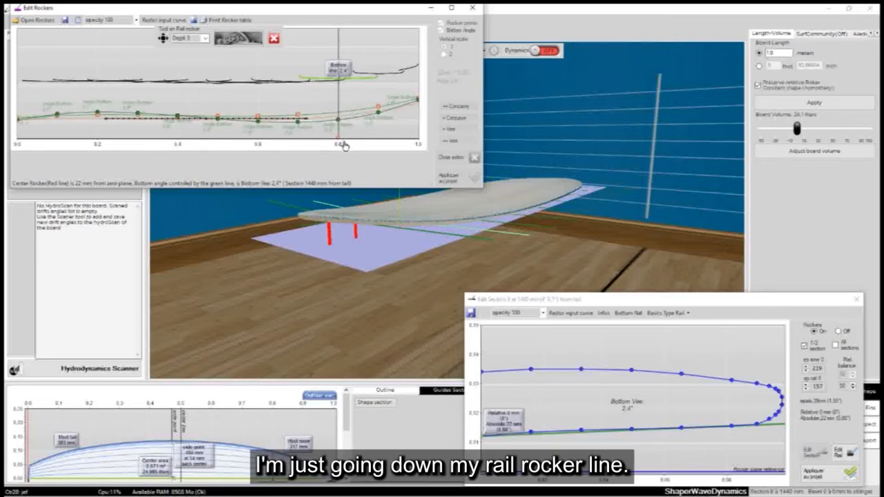
pyautogui.click(250, 43)
pyautogui.click(250, 42)
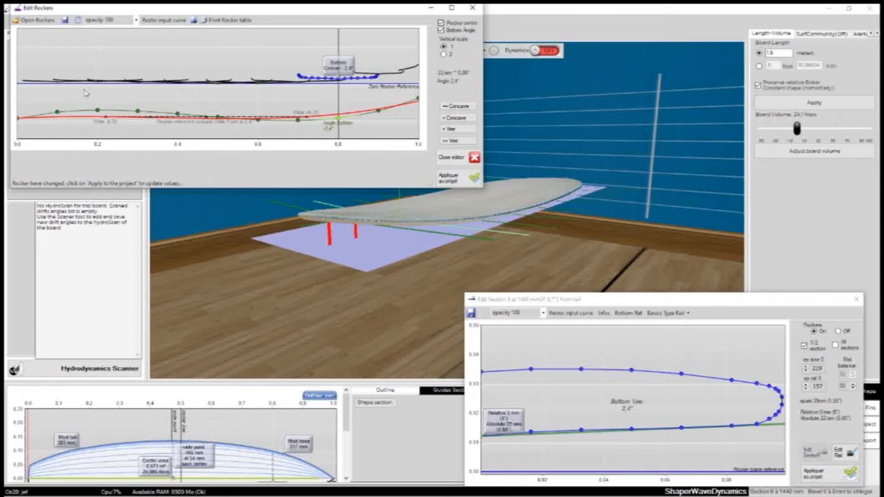
pyautogui.click(98, 112)
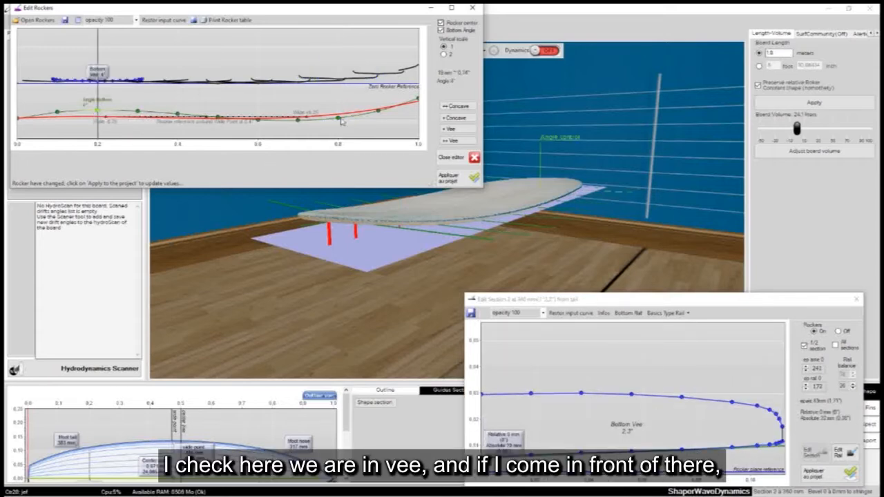
pyautogui.click(297, 123)
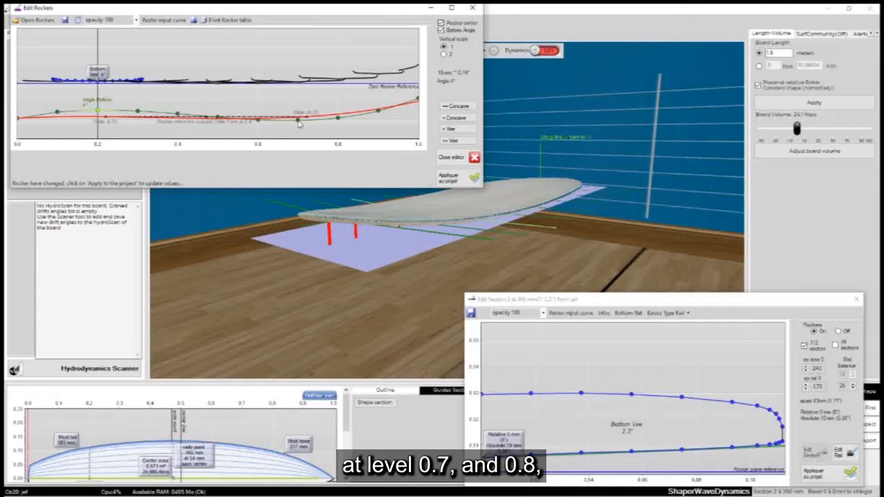
# Lower the bottom angle curve at position 0.8 further to a concave of about -2.9° and apply it to the project
pyautogui.click(338, 121)
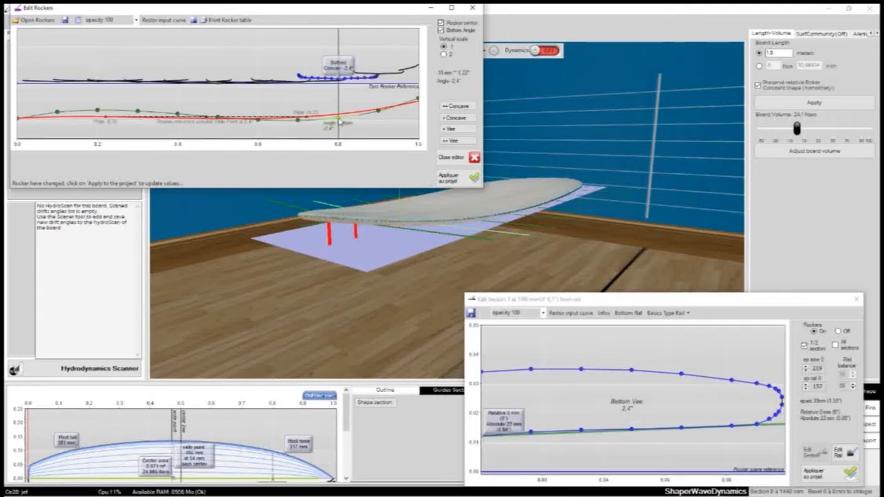
pyautogui.click(338, 122)
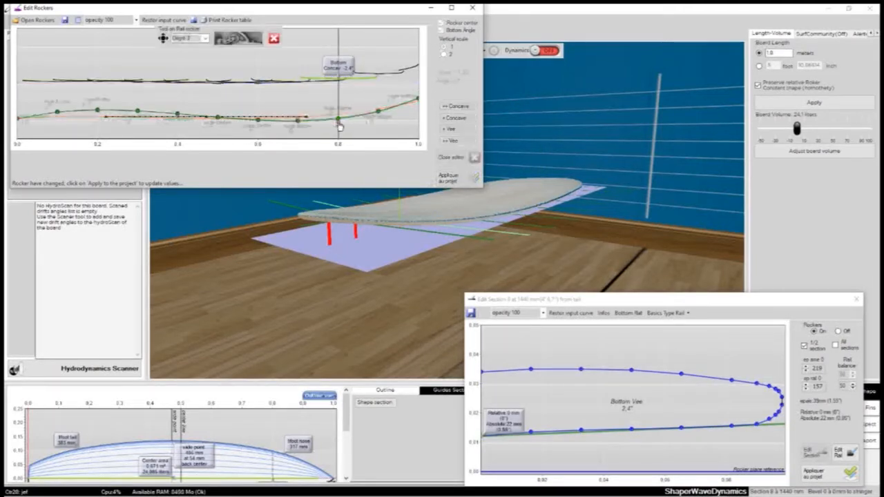
pyautogui.click(254, 47)
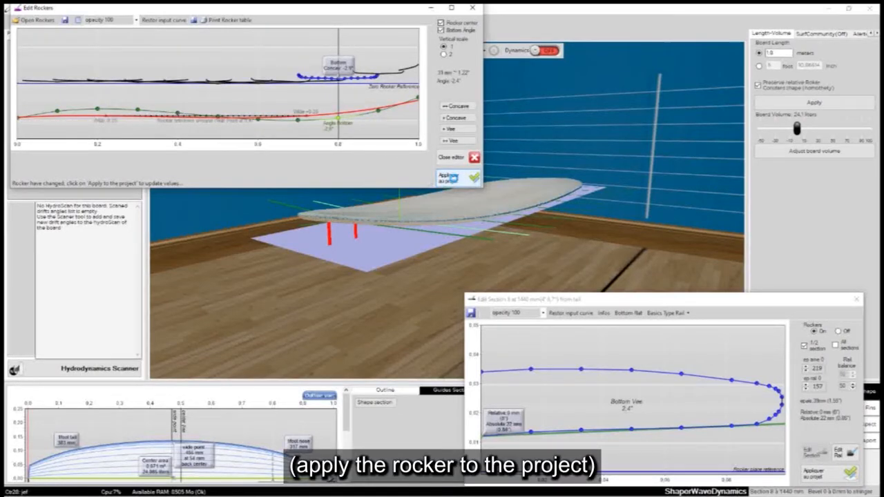
pyautogui.click(451, 177)
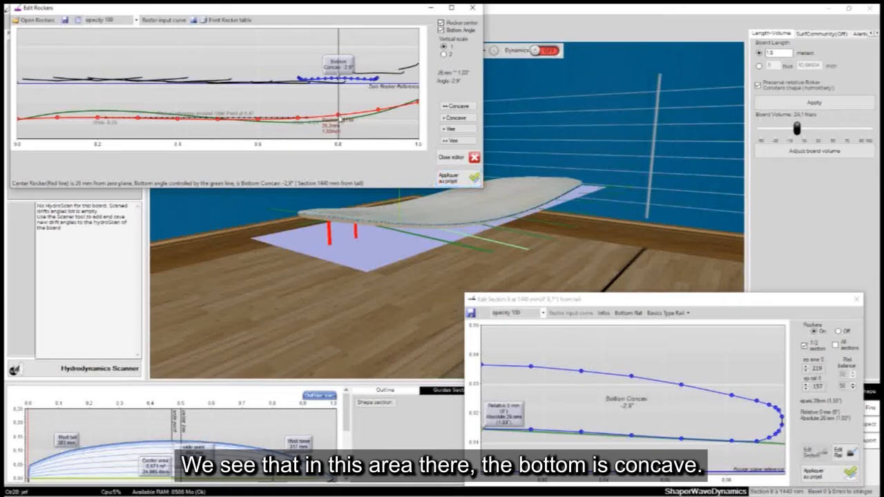
# Compare the bottom sections at positions 0.7, 0.8 and 0.2 along the board
pyautogui.click(303, 122)
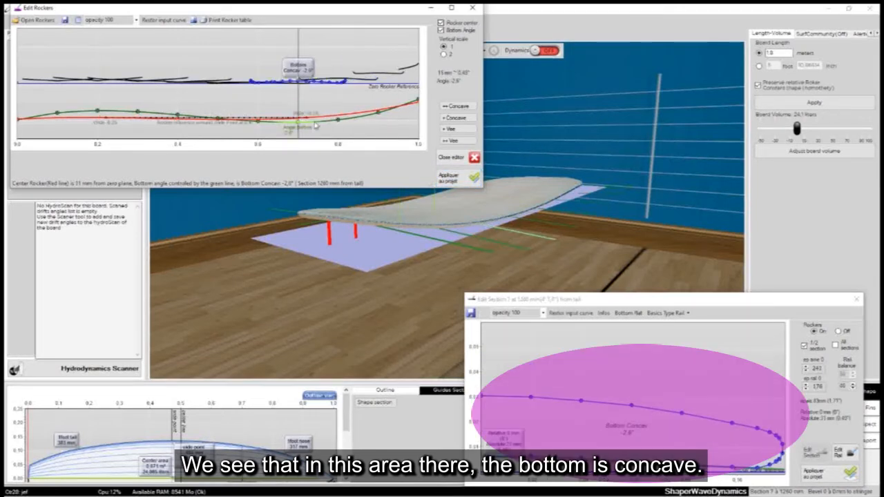
pyautogui.click(339, 122)
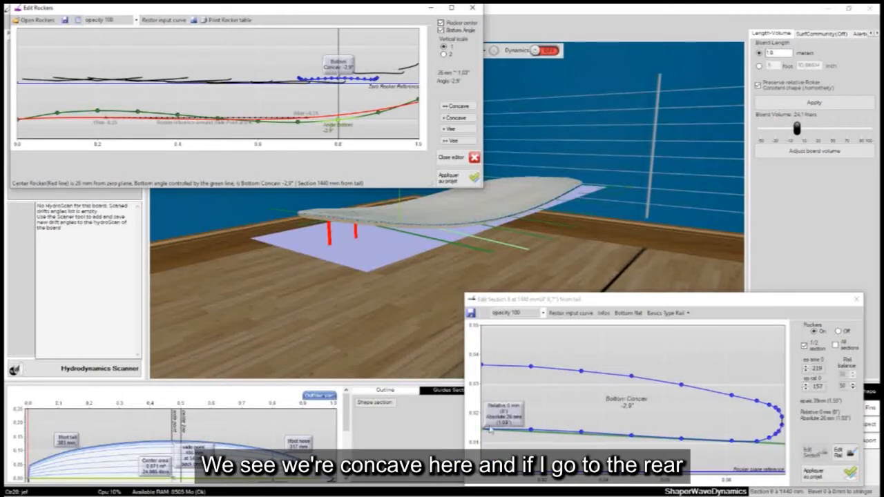
pyautogui.click(97, 114)
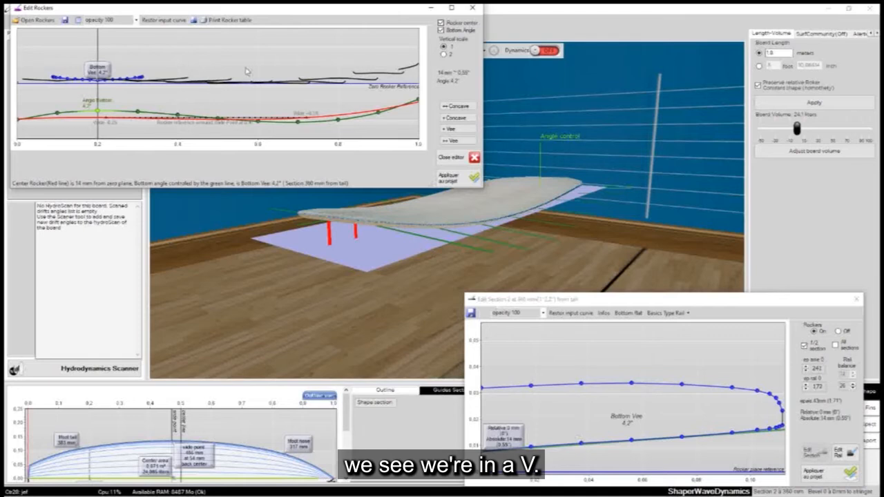
# Close the section editor, then move the rocker editor lower and enlarge it over the 3D view
pyautogui.moveTo(205, 9); pyautogui.dragTo(230, 33)
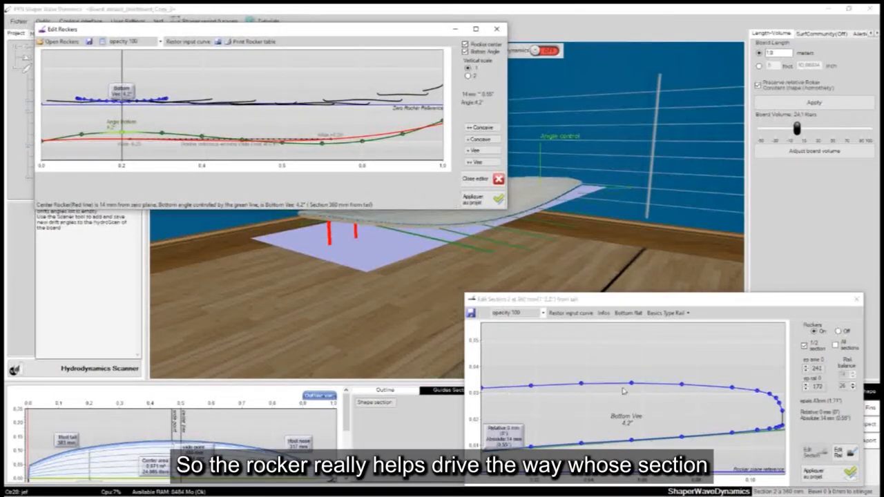
pyautogui.moveTo(285, 301); pyautogui.dragTo(731, 325, button='middle')
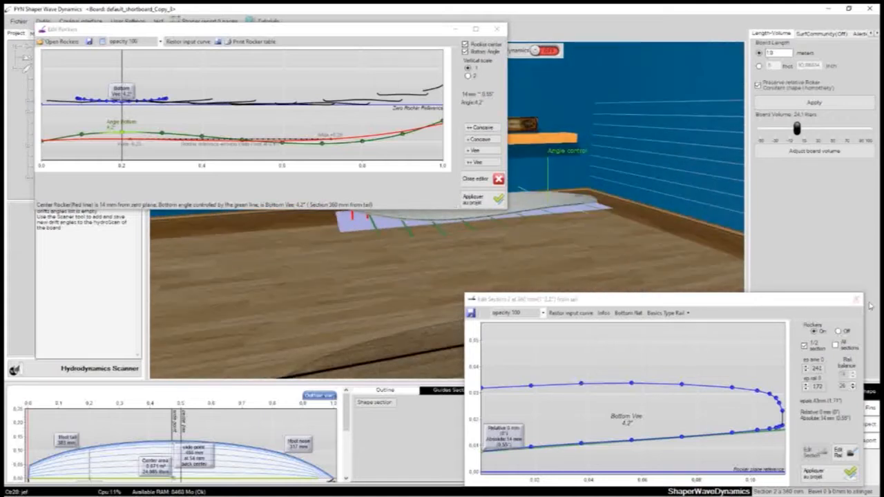
pyautogui.click(856, 299)
pyautogui.moveTo(286, 30); pyautogui.dragTo(436, 261)
pyautogui.moveTo(492, 214); pyautogui.dragTo(601, 207)
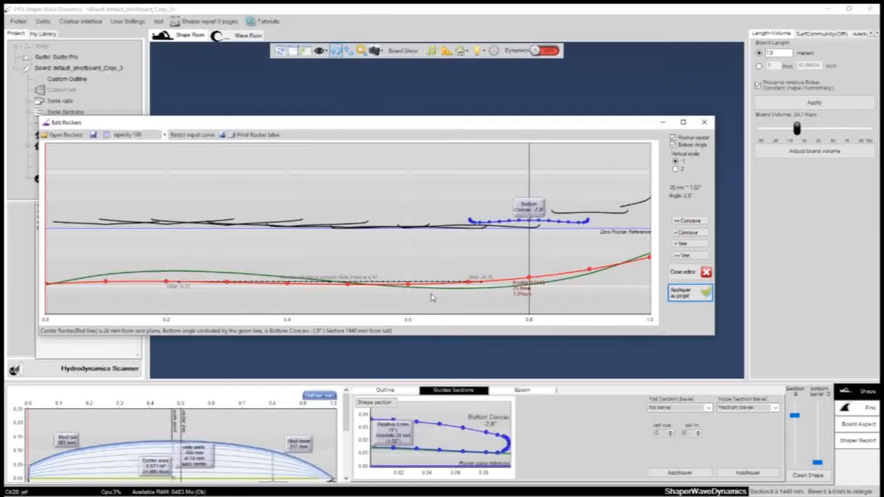
# Reshape the rear of the center rocker curve by moving its handle at position 0.1 and validate the change
pyautogui.click(106, 282)
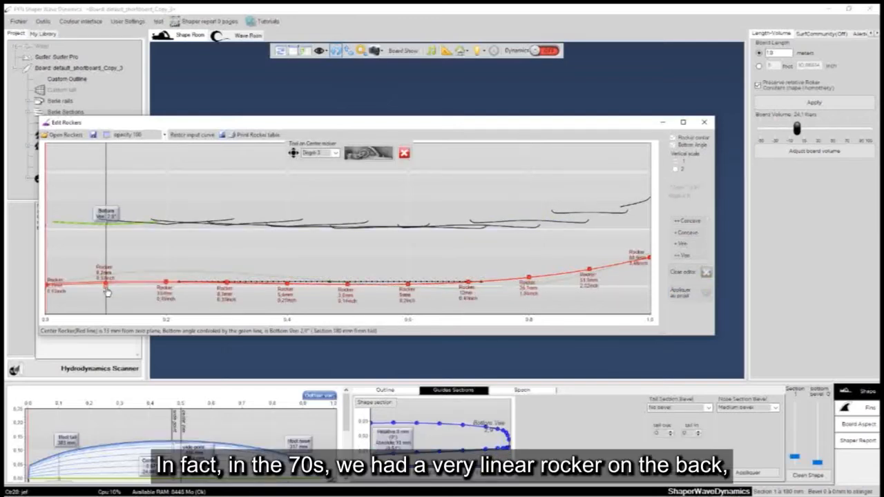
pyautogui.click(165, 290)
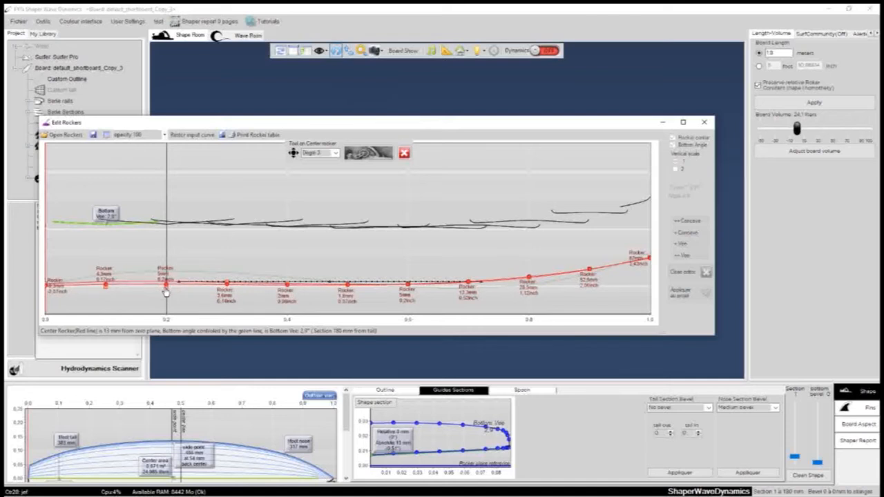
pyautogui.click(53, 289)
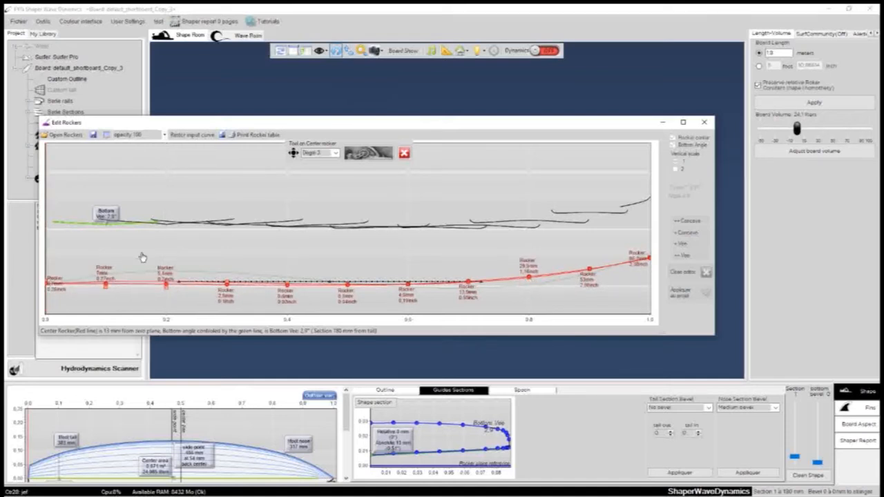
pyautogui.click(367, 152)
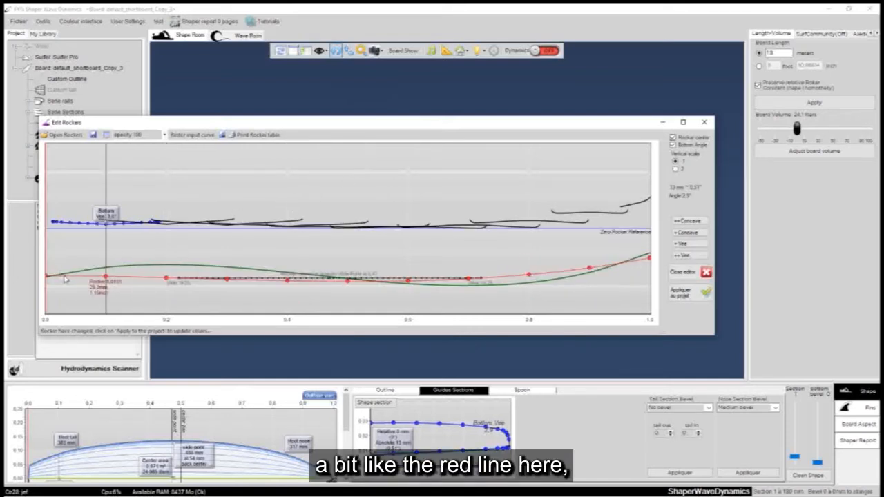
# Raise the bottom angle curve at position 0.7 to a vee of about 2.9° and flatten the center rocker toward the tail
pyautogui.click(469, 281)
pyautogui.click(367, 152)
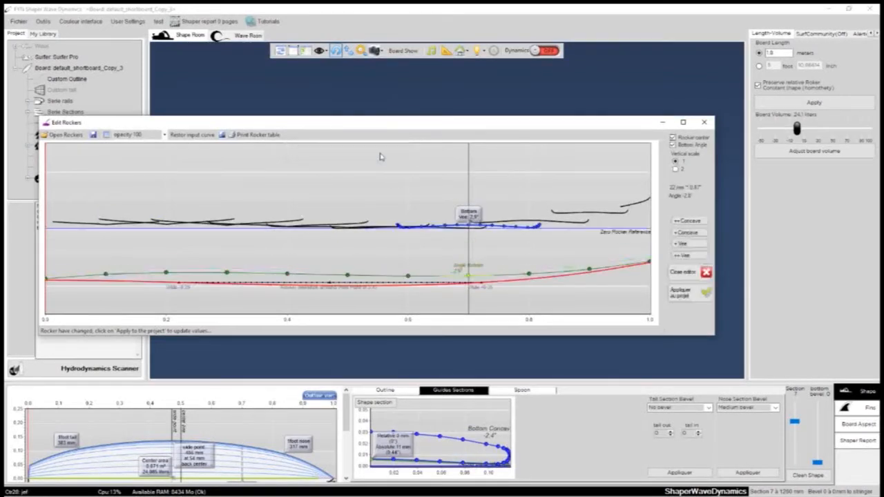
pyautogui.click(48, 282)
pyautogui.click(48, 282)
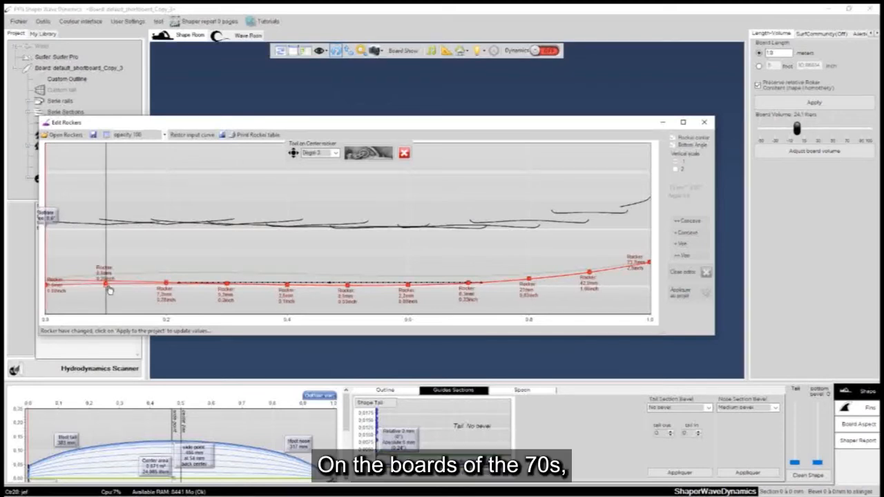
pyautogui.click(366, 154)
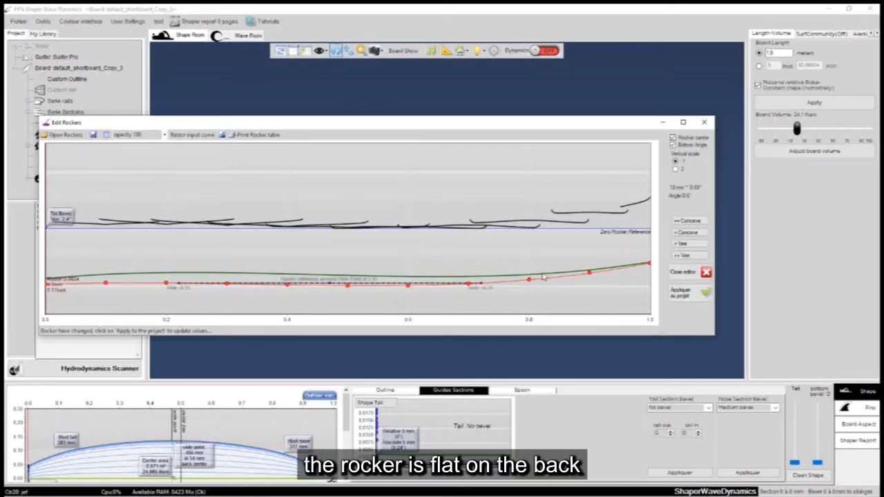
# Raise the nose end of the center rocker curve, adjust its handle at position 0.2, and validate each change
pyautogui.click(649, 266)
pyautogui.click(386, 151)
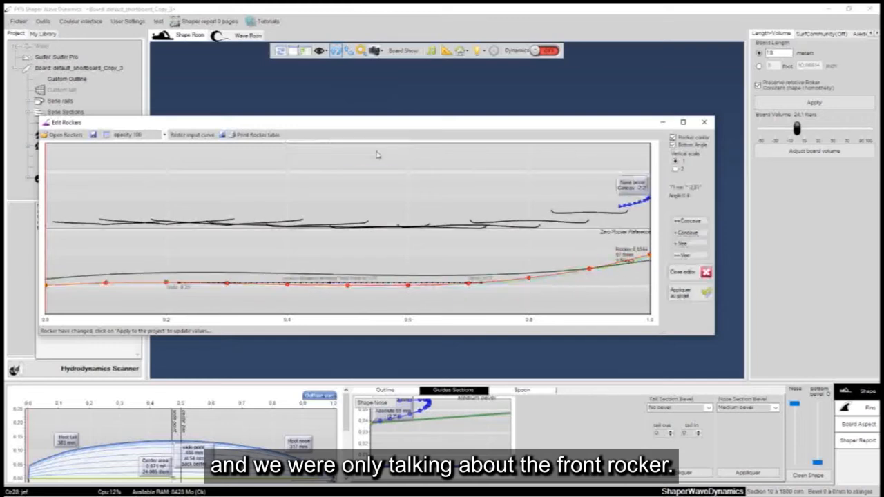
pyautogui.click(166, 284)
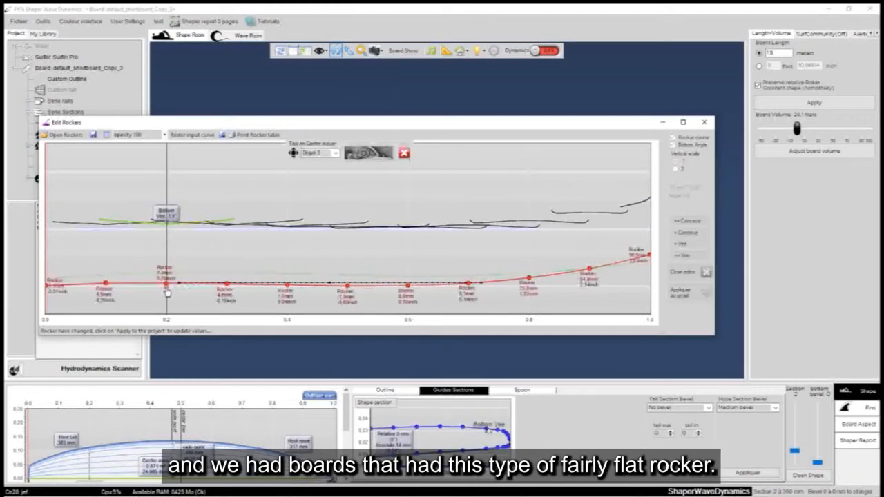
pyautogui.click(359, 155)
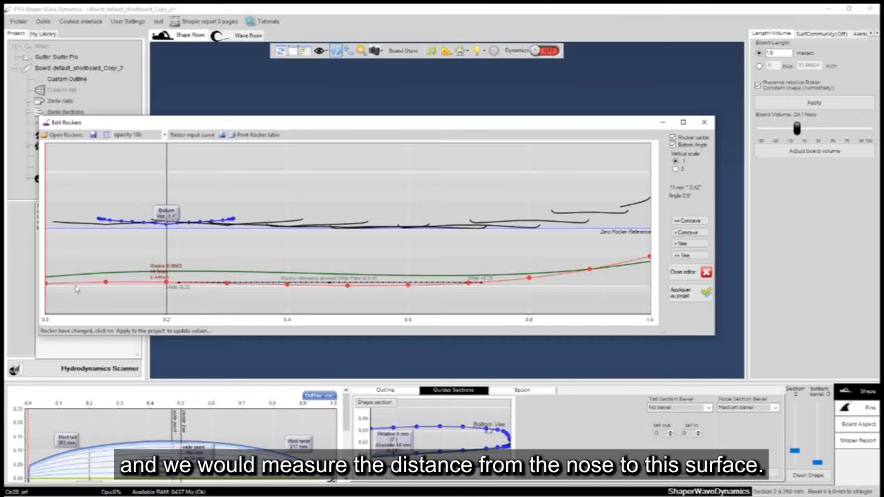
# Raise the tail end of the bottom angle curve to increase the vee there, and validate the change
pyautogui.click(649, 258)
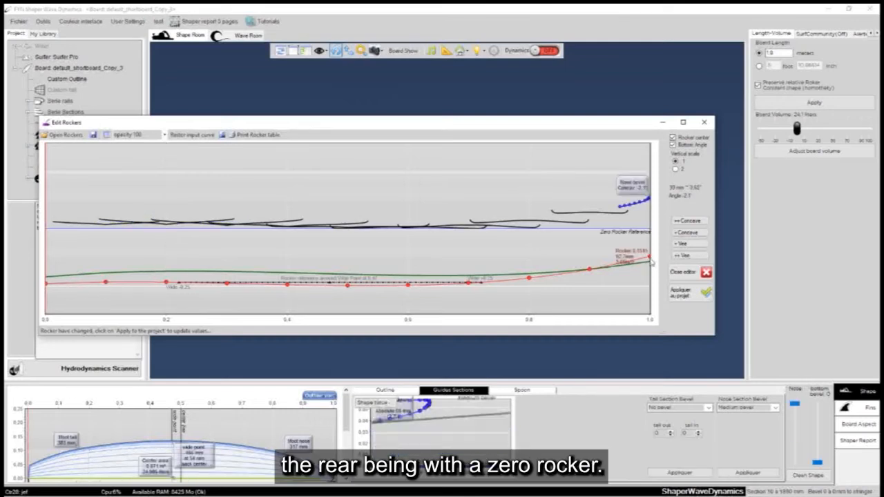
pyautogui.click(589, 271)
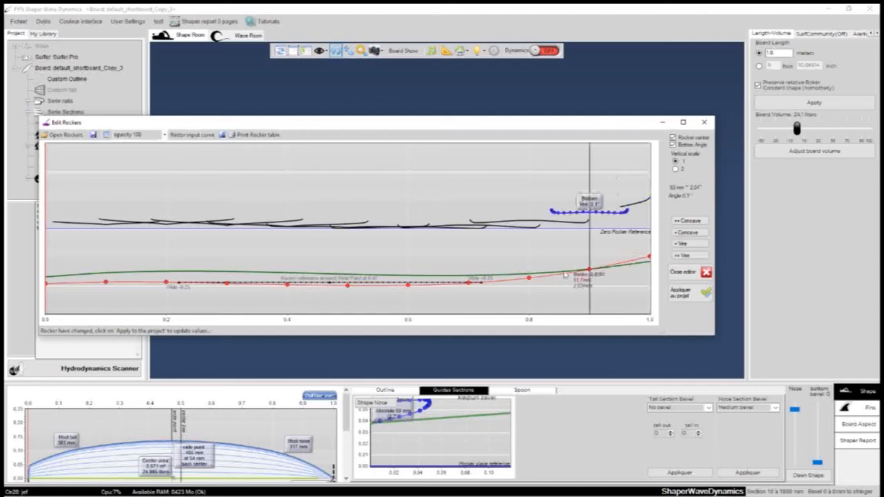
pyautogui.click(529, 275)
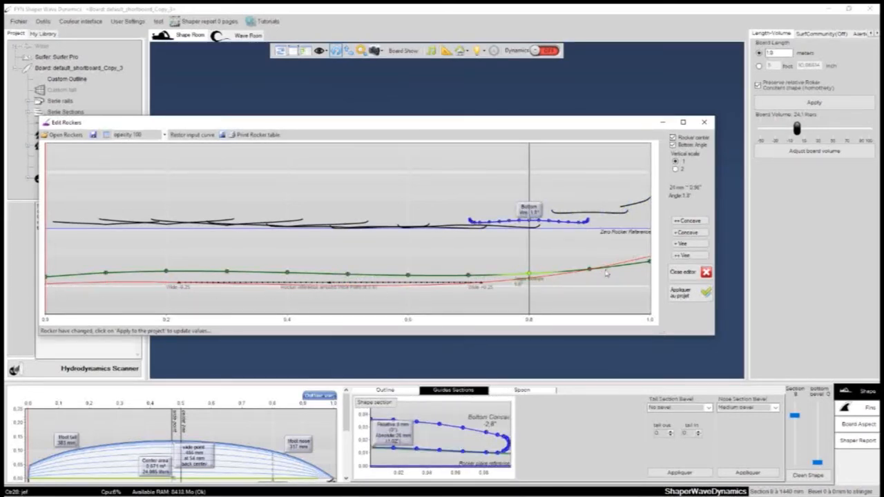
pyautogui.moveTo(46, 278); pyautogui.dragTo(50, 257)
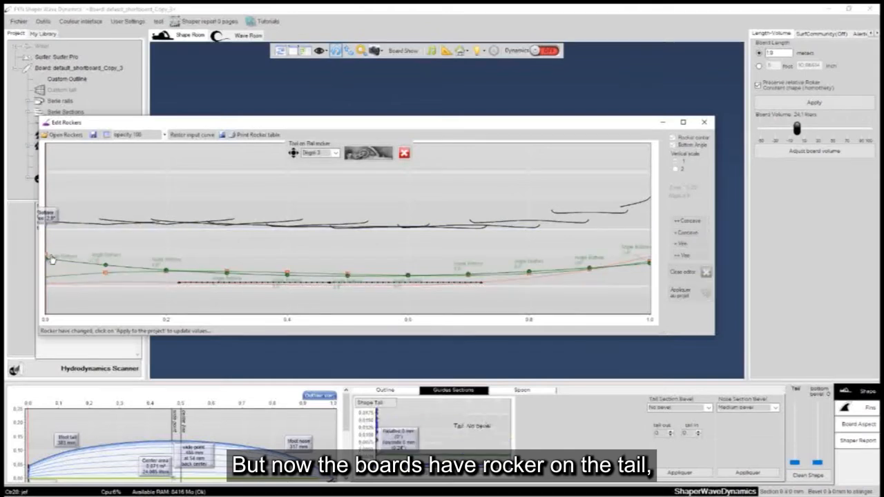
pyautogui.click(404, 152)
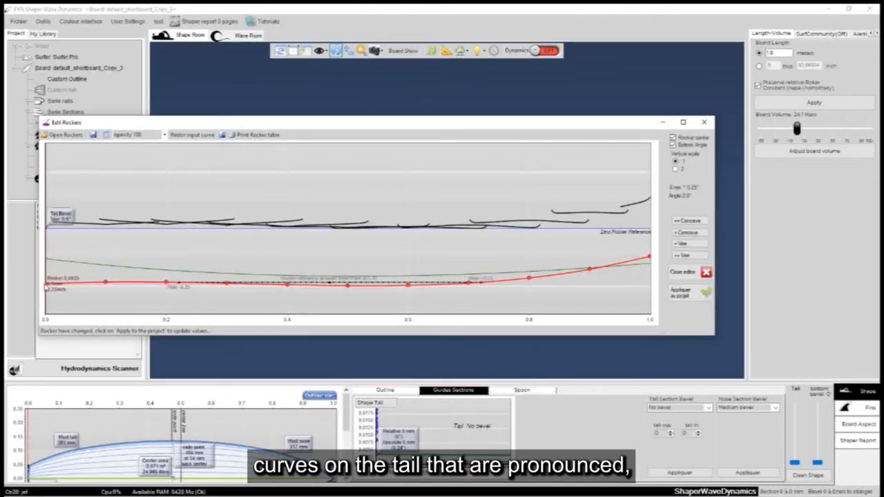
# Raise the tail end of the center rocker curve, bring it partly back down for a moderate tail rocker, and validate
pyautogui.click(408, 284)
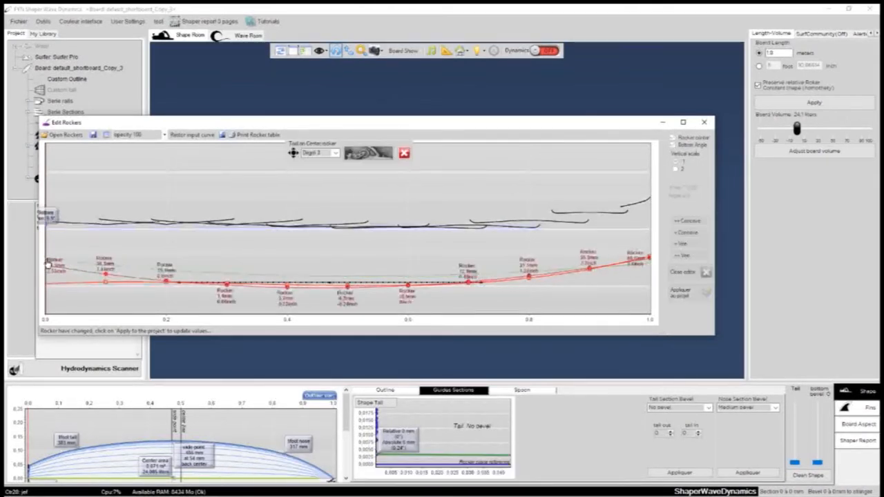
pyautogui.click(404, 152)
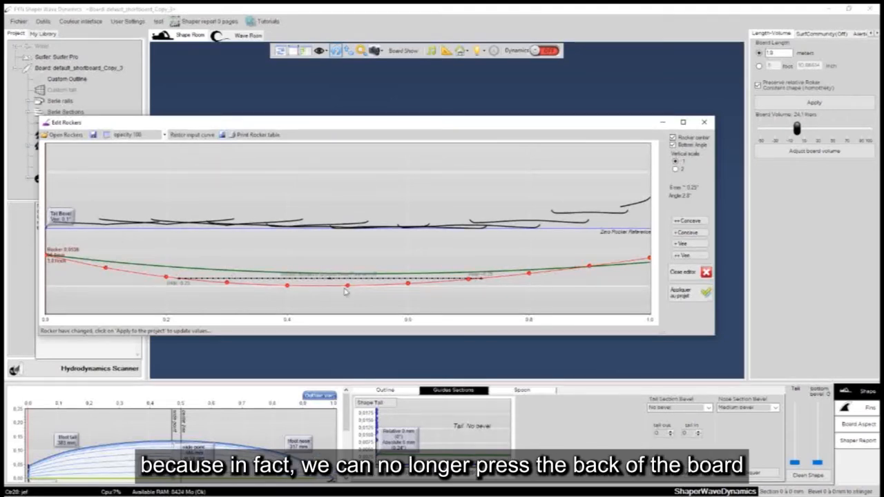
pyautogui.click(48, 256)
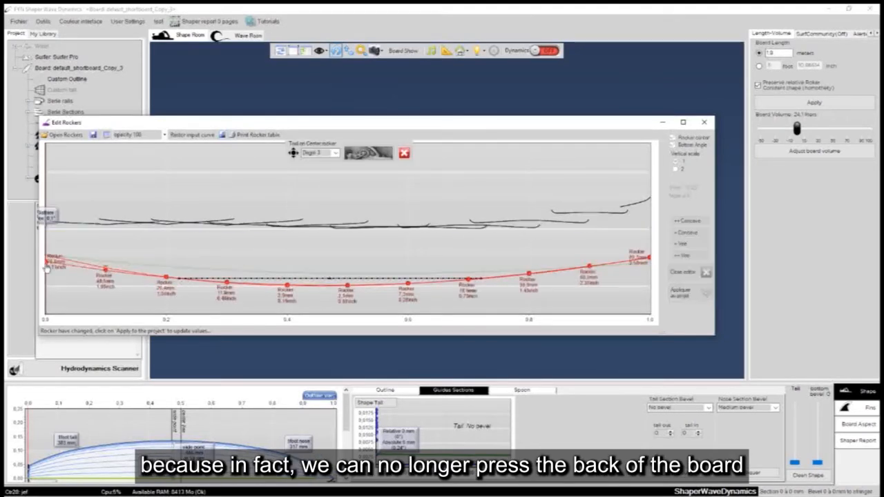
pyautogui.click(405, 152)
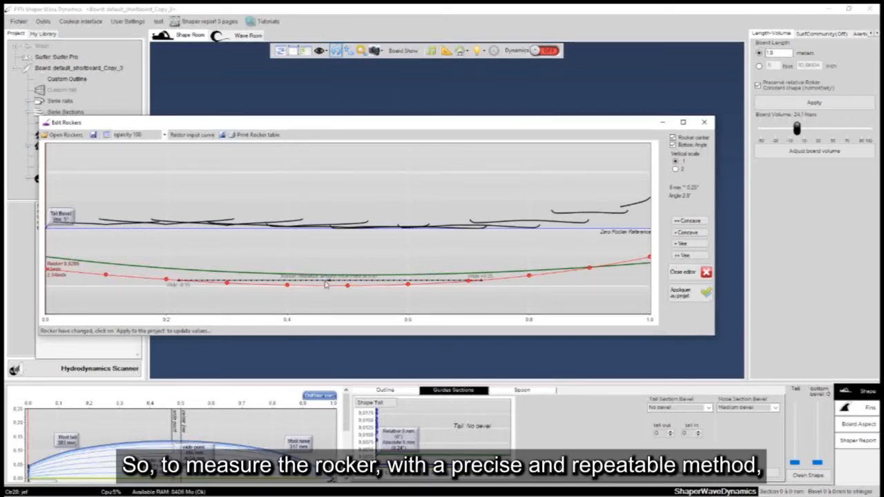
# Examine the section at position 0.5 and the location of the widest point in the board outline
pyautogui.click(348, 284)
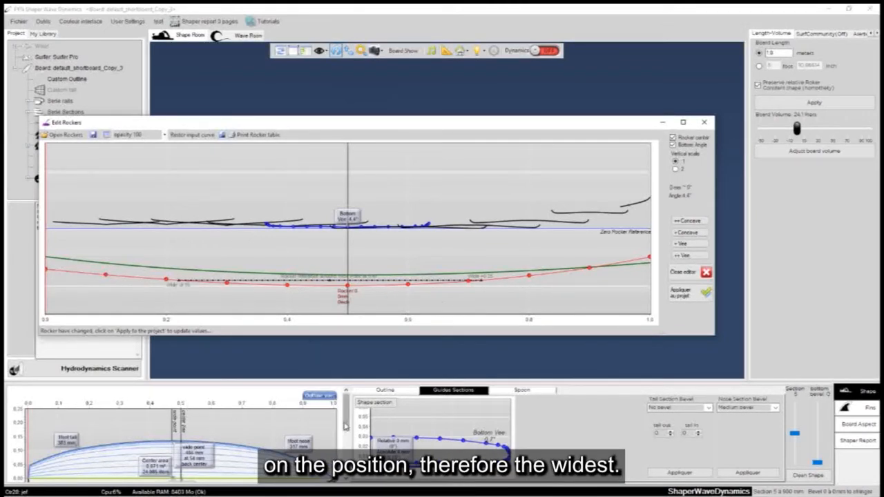
pyautogui.scroll(-3, 262, 439)
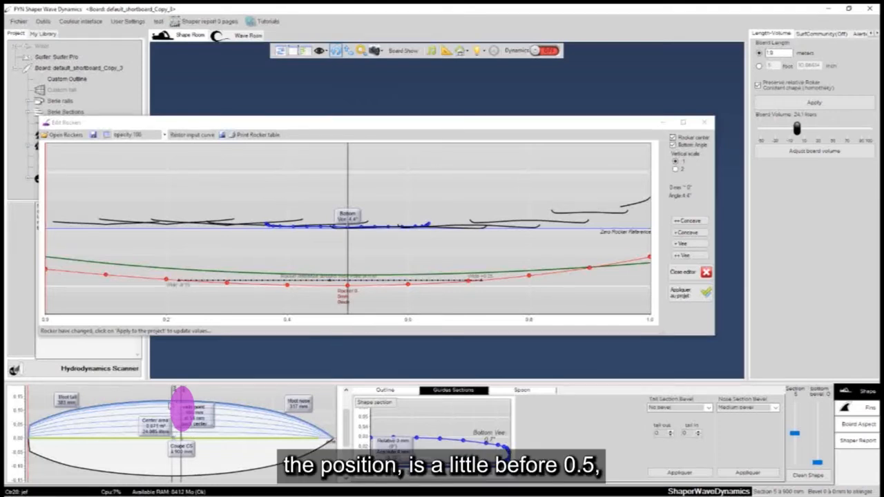
pyautogui.scroll(3, 220, 428)
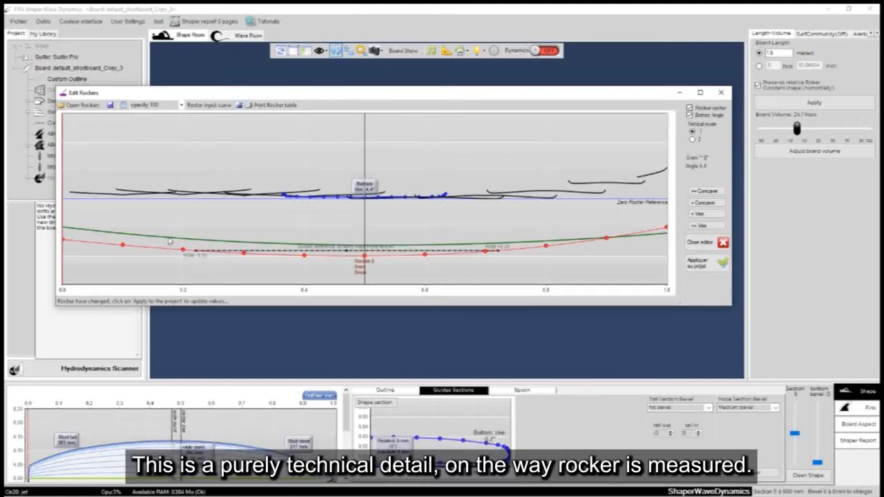
# Lower the bottom angle curve at position 0.6, then raise its handles at 0.5 and 0.4 and pull the one at 0.3 down
pyautogui.click(425, 254)
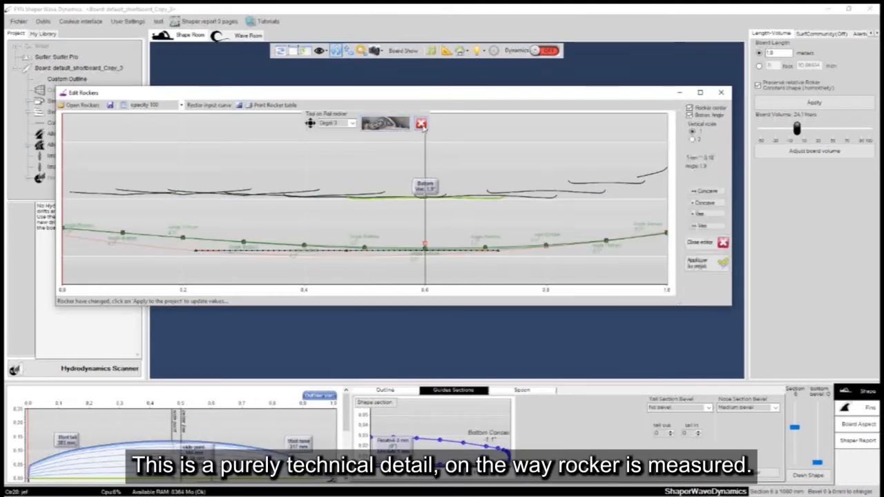
pyautogui.click(424, 246)
pyautogui.click(364, 251)
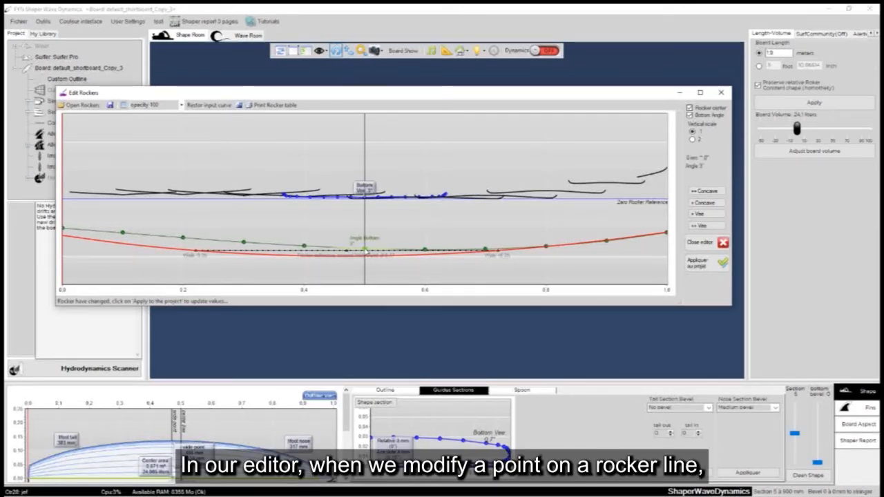
pyautogui.moveTo(364, 249); pyautogui.dragTo(366, 232)
pyautogui.moveTo(305, 249)
pyautogui.mouseDown()
pyautogui.moveTo(304, 234)
pyautogui.moveTo(302, 262)
pyautogui.moveTo(304, 238)
pyautogui.mouseUp()
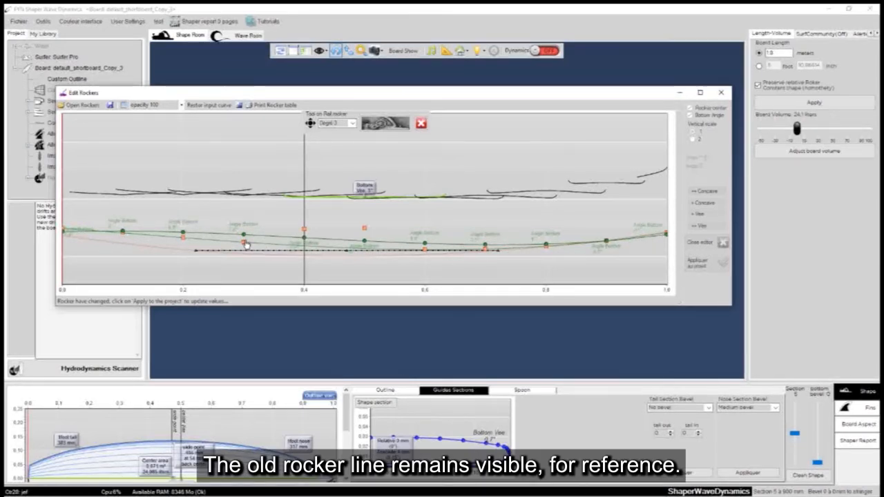
pyautogui.moveTo(246, 245)
pyautogui.mouseDown()
pyautogui.moveTo(245, 228)
pyautogui.moveTo(243, 266)
pyautogui.moveTo(243, 245)
pyautogui.mouseUp()
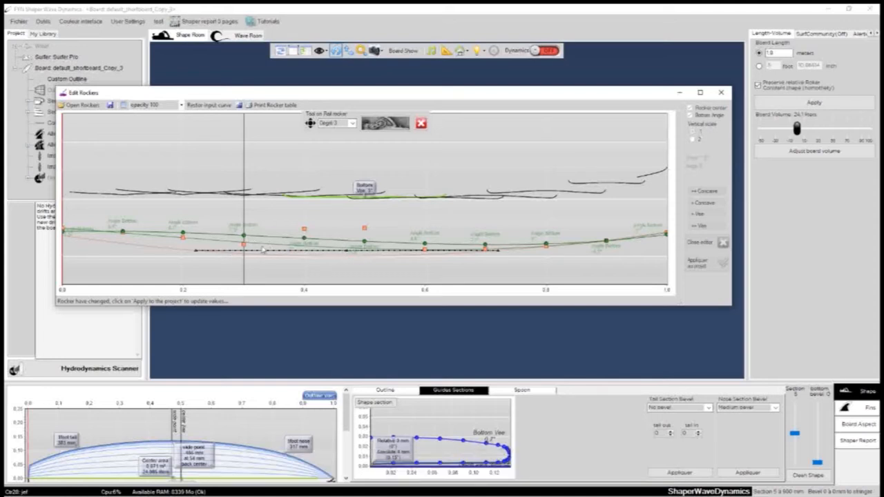
pyautogui.moveTo(245, 245); pyautogui.dragTo(254, 272)
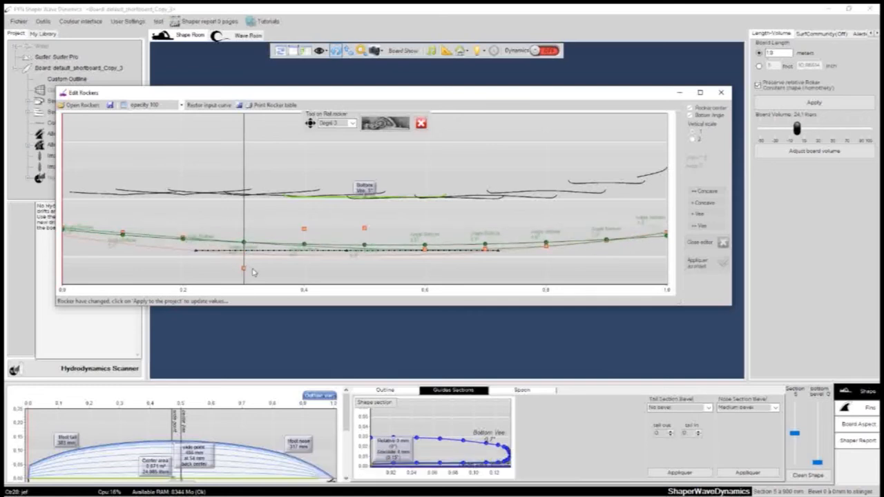
# Set the bottom angle curve to degree 5 and reposition its handles at 0.3, 0.4 and 0.5
pyautogui.click(342, 123)
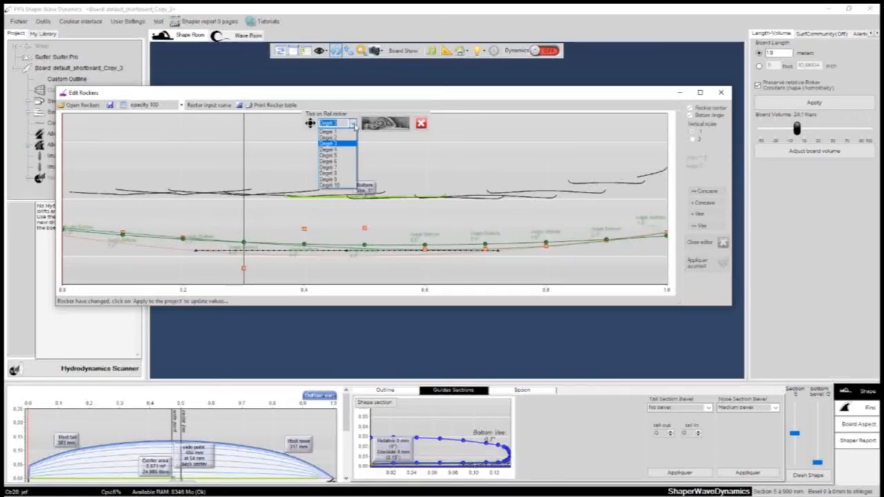
pyautogui.click(338, 156)
pyautogui.moveTo(247, 269)
pyautogui.mouseDown()
pyautogui.moveTo(247, 288)
pyautogui.moveTo(244, 255)
pyautogui.moveTo(243, 265)
pyautogui.mouseUp()
pyautogui.click(305, 245)
pyautogui.moveTo(306, 252); pyautogui.dragTo(306, 239)
pyautogui.moveTo(365, 229); pyautogui.dragTo(364, 245)
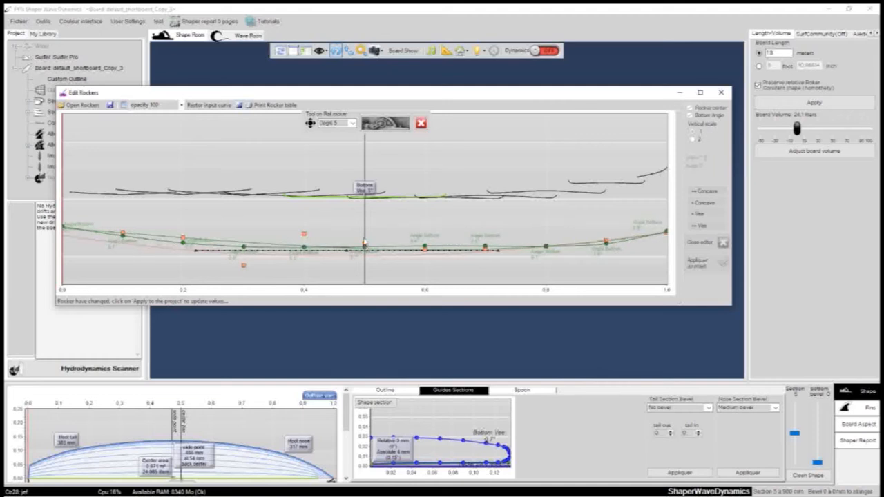
# Reduce the bottom angle curve to degree 2 and test its shape with the handle at position 0.3
pyautogui.click(350, 124)
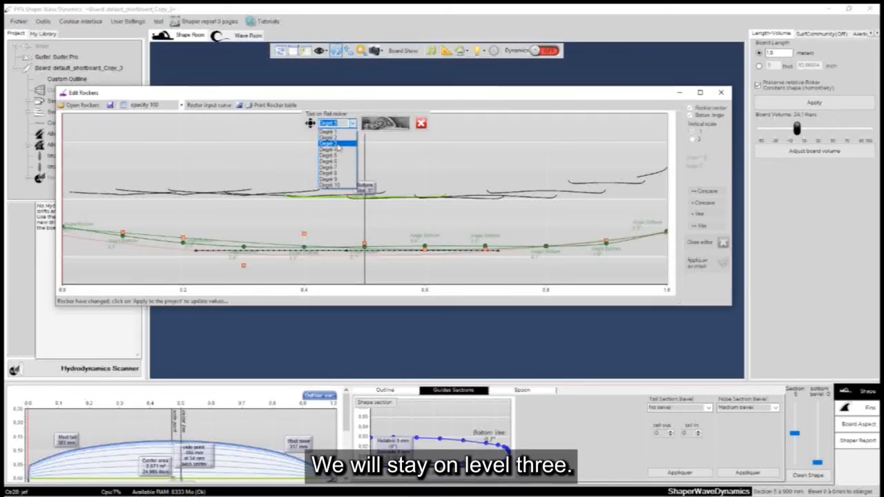
pyautogui.click(336, 143)
pyautogui.moveTo(243, 265)
pyautogui.mouseDown()
pyautogui.moveTo(243, 246)
pyautogui.moveTo(243, 271)
pyautogui.mouseUp()
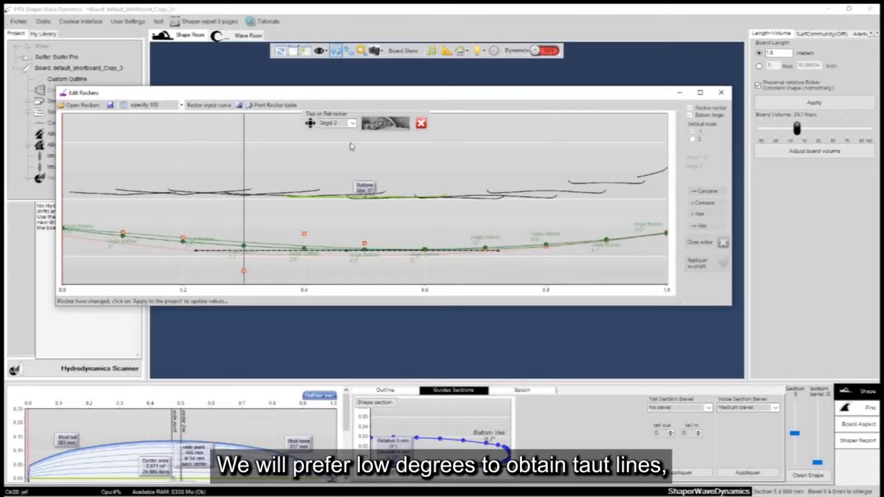
pyautogui.moveTo(243, 270)
pyautogui.mouseDown()
pyautogui.moveTo(246, 253)
pyautogui.moveTo(250, 272)
pyautogui.mouseUp()
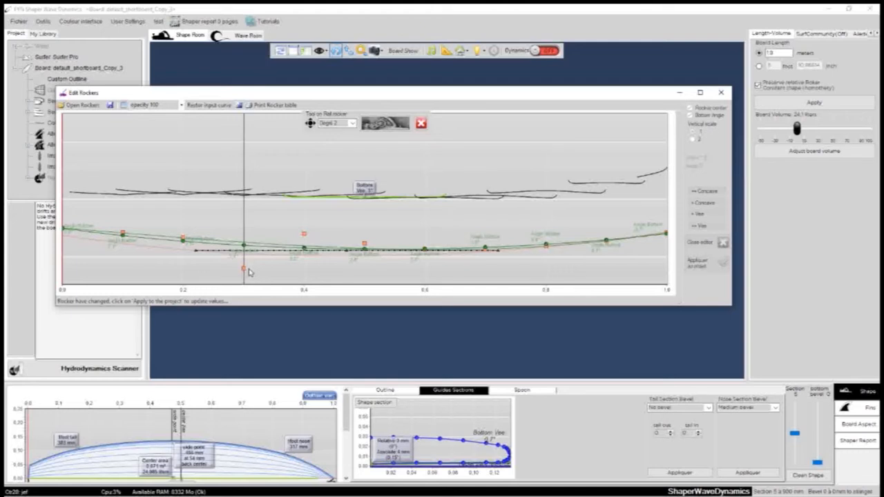
# Set the curve to degree 3, adjust the handles at 0.3, 0.4, 0.8 and the nose, and validate a vee of 1.4° at 0.5
pyautogui.click(352, 122)
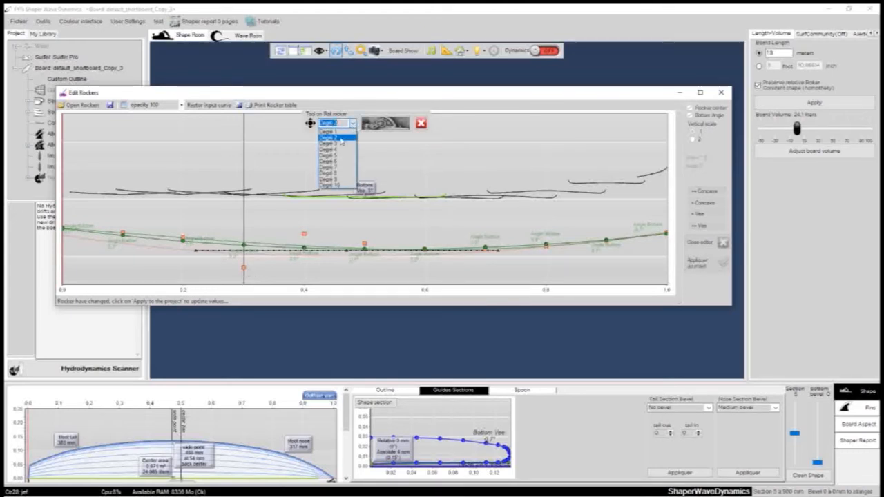
pyautogui.click(340, 140)
pyautogui.moveTo(246, 269); pyautogui.dragTo(245, 278)
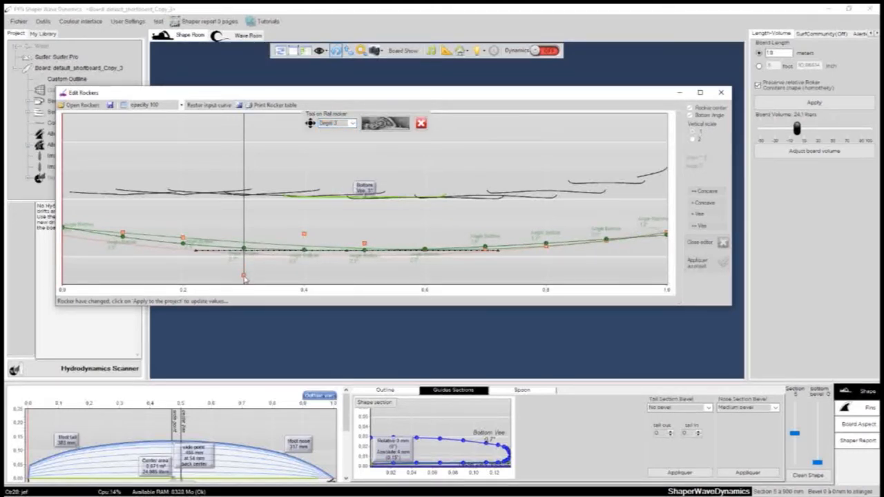
pyautogui.click(545, 244)
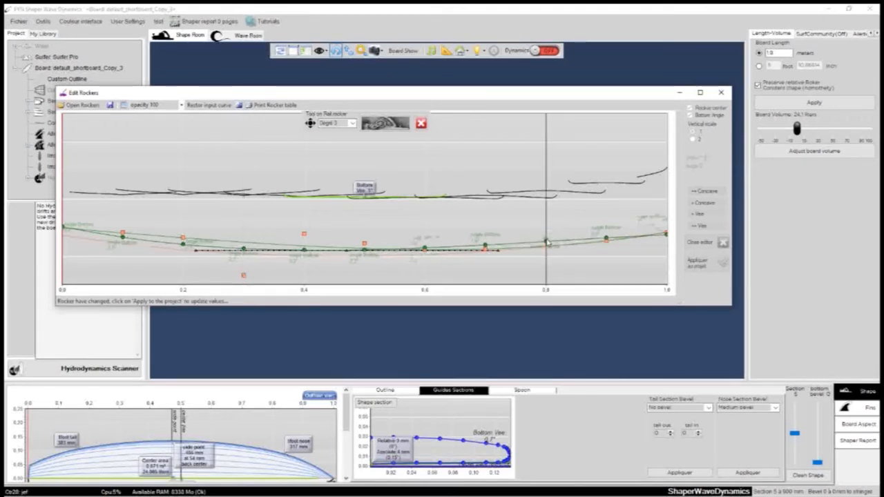
pyautogui.click(304, 233)
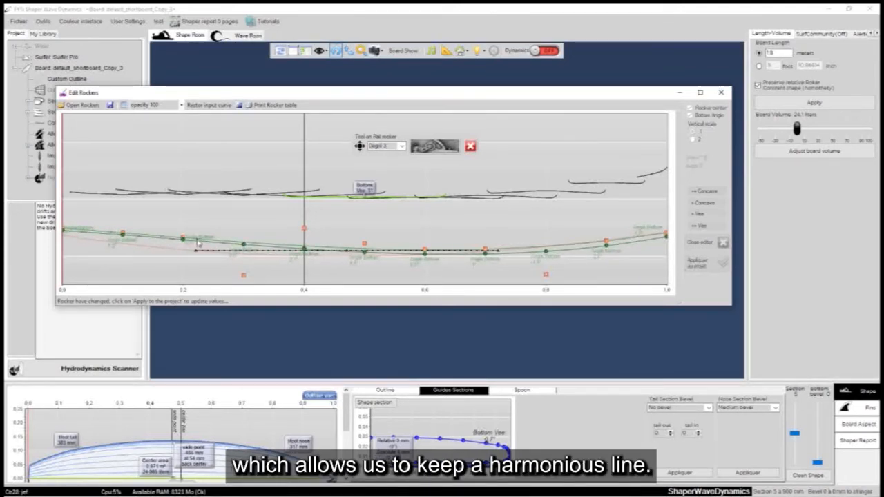
pyautogui.moveTo(666, 240); pyautogui.dragTo(668, 233)
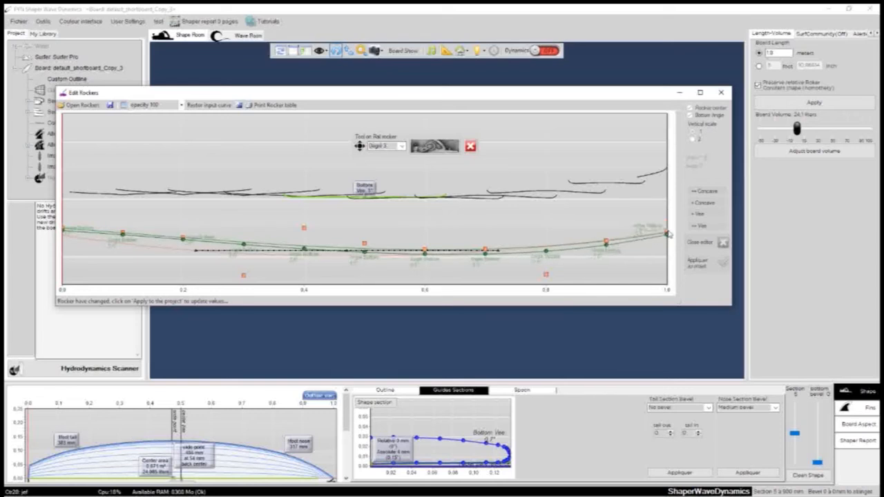
pyautogui.click(426, 147)
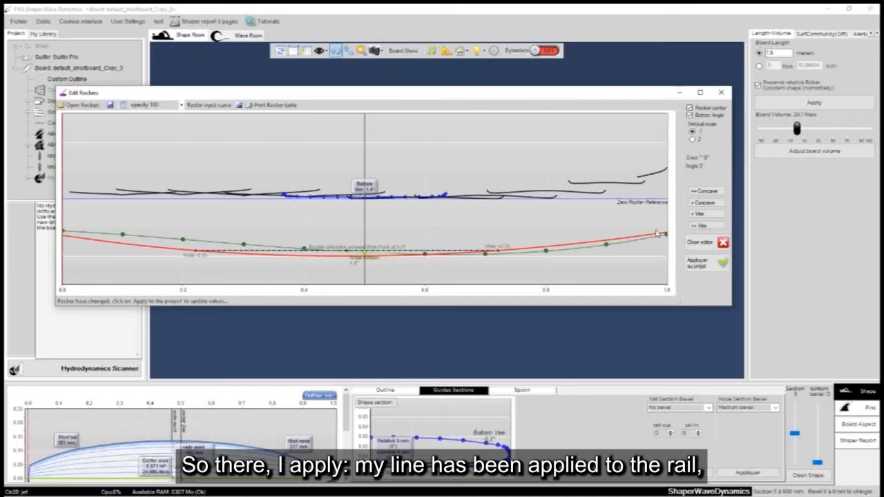
# Move the rocker editor below the 3D board view and apply the edited rocker curves to the project
pyautogui.moveTo(484, 95); pyautogui.dragTo(462, 271)
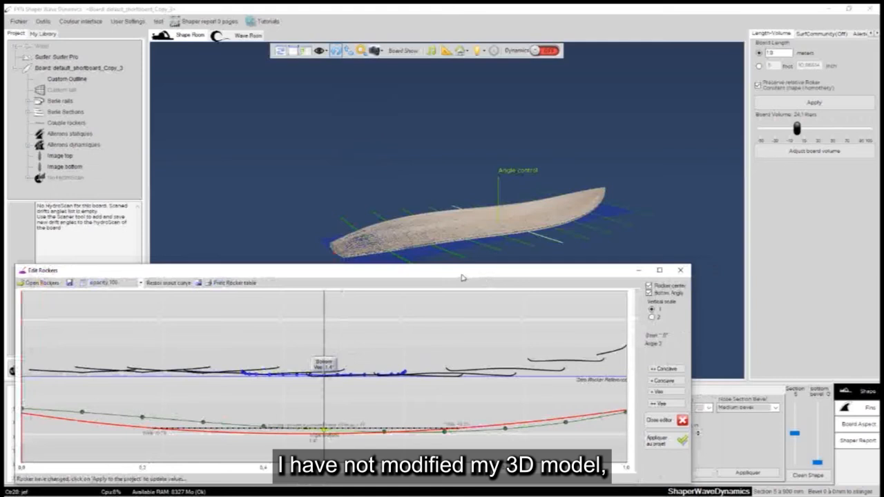
pyautogui.click(660, 442)
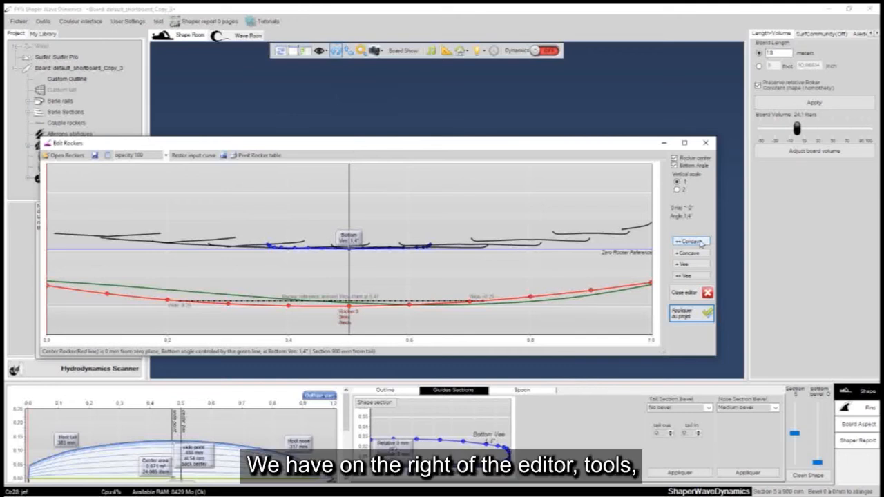
# Try accentuating the concave along the whole bottom in large and small increments, then bring the vee back the same way
pyautogui.click(699, 242)
pyautogui.click(699, 242)
pyautogui.click(699, 242)
pyautogui.click(699, 242)
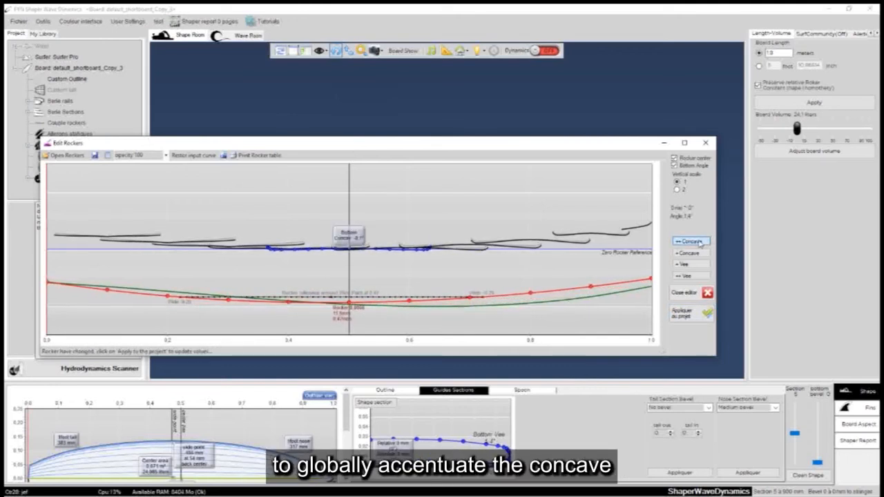
pyautogui.click(699, 253)
pyautogui.click(699, 253)
pyautogui.click(693, 265)
pyautogui.click(693, 276)
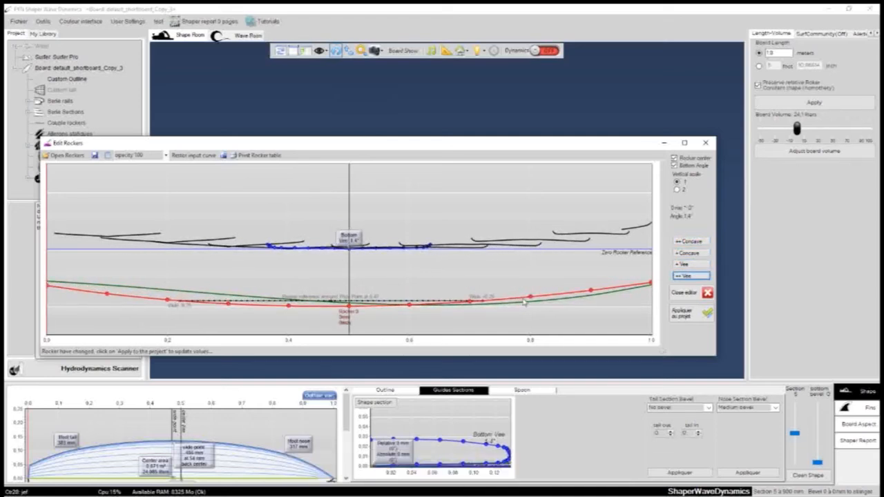
# Move the rocker editor below the 3D board view and apply the edited 1.4° vee curves to the project
pyautogui.moveTo(394, 142); pyautogui.dragTo(435, 265)
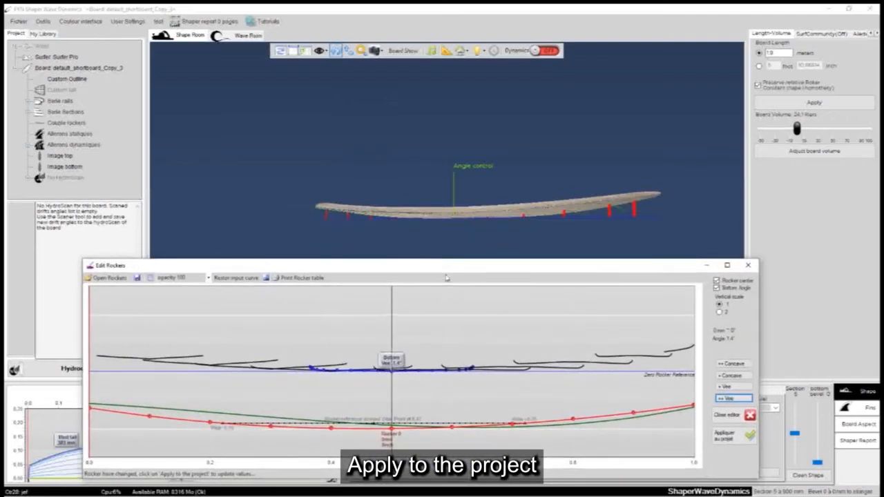
pyautogui.click(721, 438)
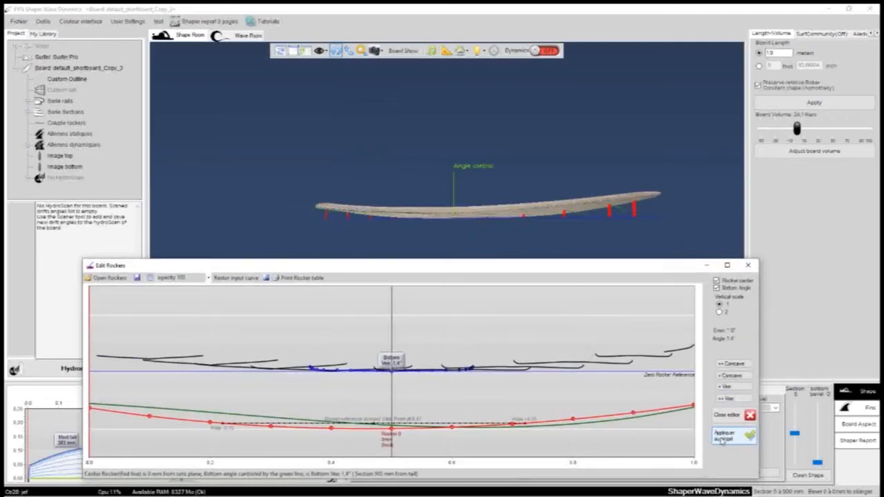
pyautogui.moveTo(543, 214); pyautogui.dragTo(575, 181)
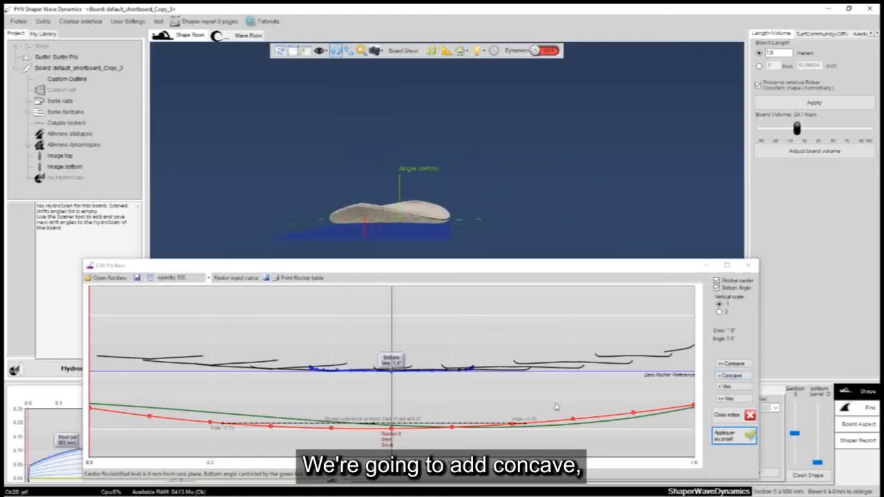
# Increase the concave along the whole bottom in large increments, apply it to the project and inspect the board's bottom in 3D
pyautogui.click(733, 365)
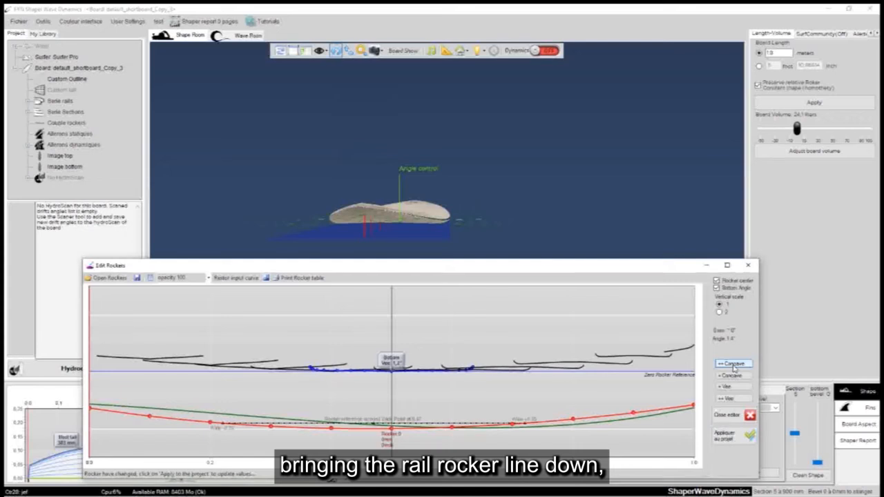
pyautogui.click(733, 365)
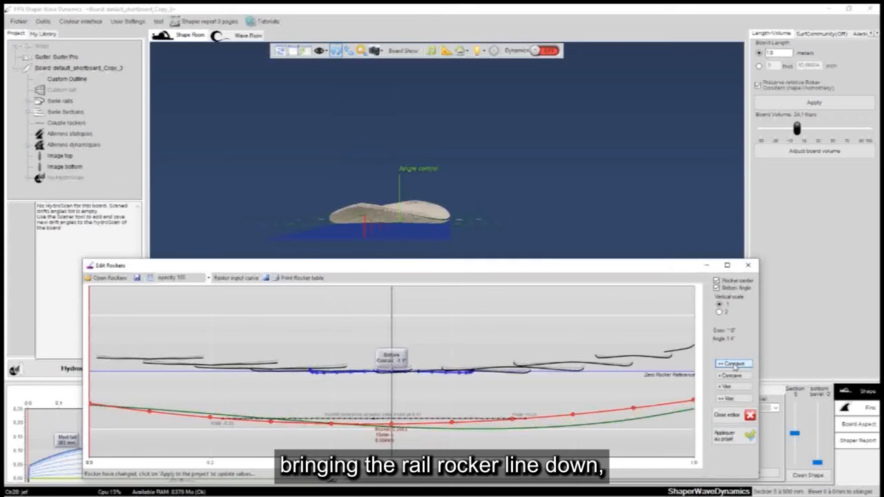
pyautogui.click(734, 365)
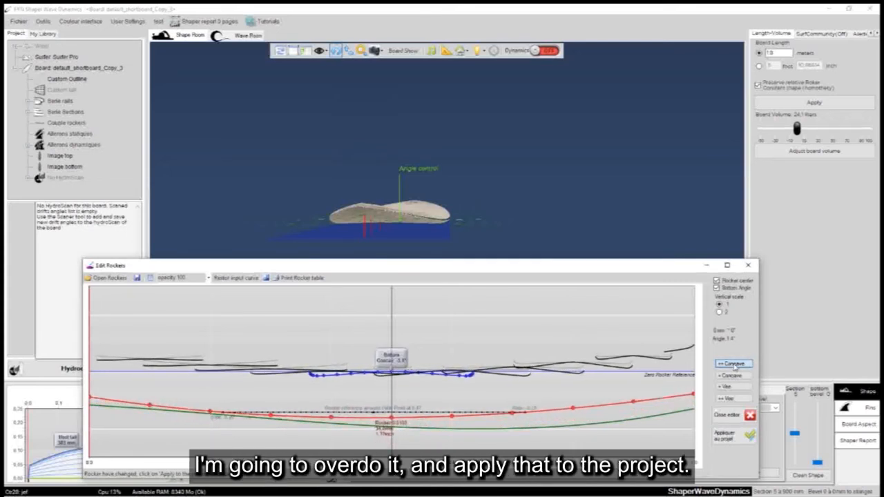
pyautogui.click(737, 435)
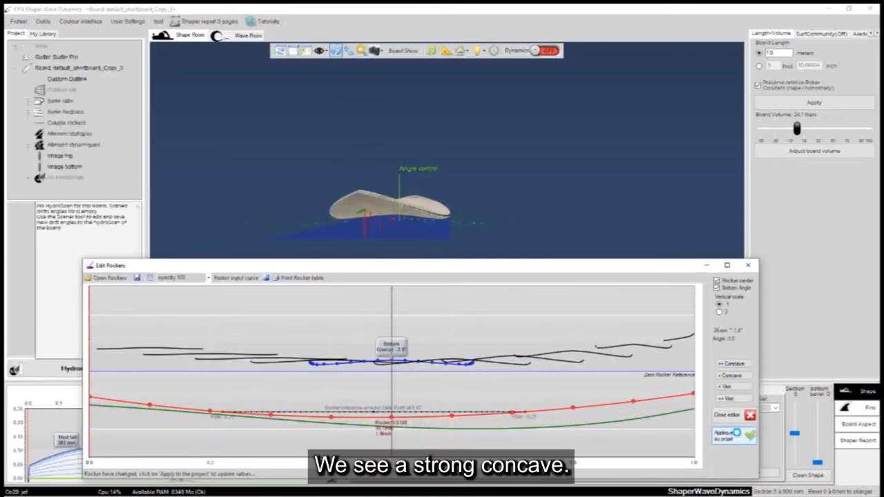
pyautogui.moveTo(473, 175); pyautogui.dragTo(328, 174)
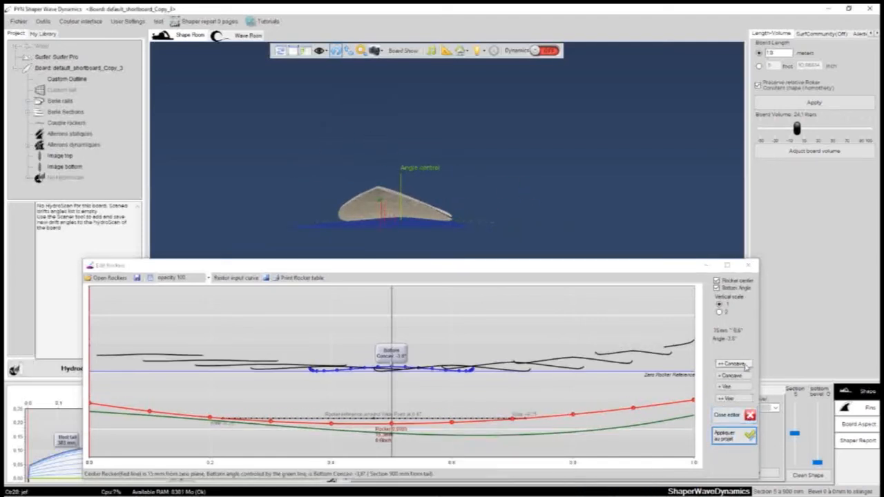
# Change the whole bottom from concave towards vee in repeated large increments
pyautogui.click(736, 399)
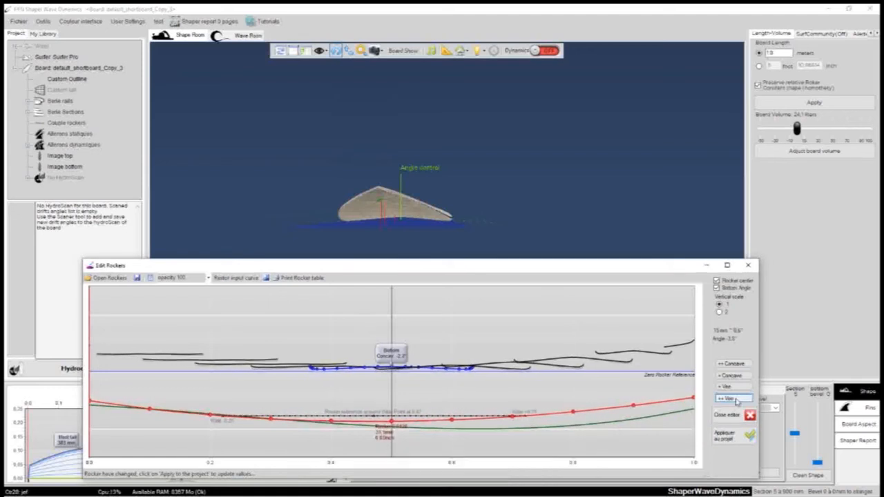
pyautogui.click(734, 400)
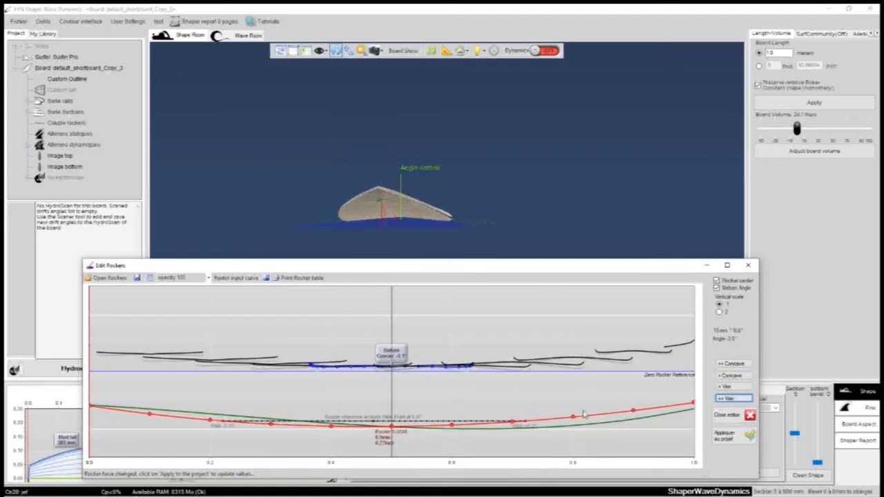
pyautogui.click(733, 399)
pyautogui.click(733, 399)
pyautogui.click(733, 399)
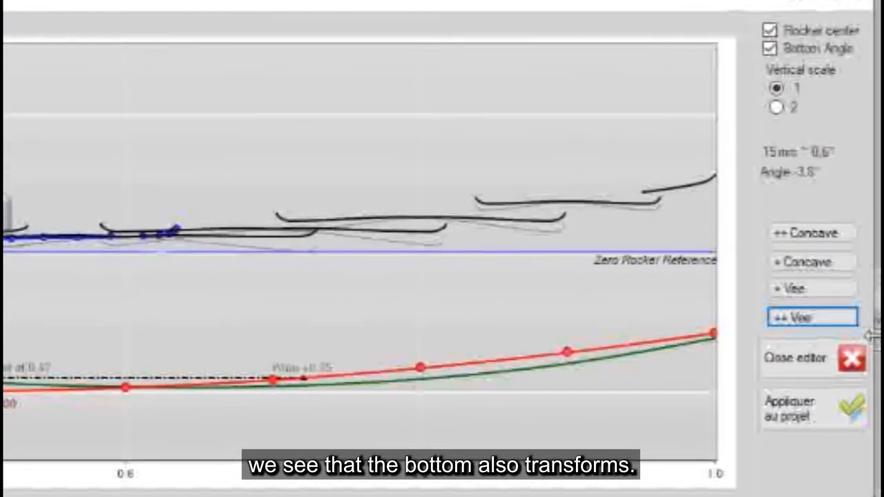
# Try a strong concave along the whole bottom by adding repeated large concave increments
pyautogui.click(831, 235)
pyautogui.click(831, 234)
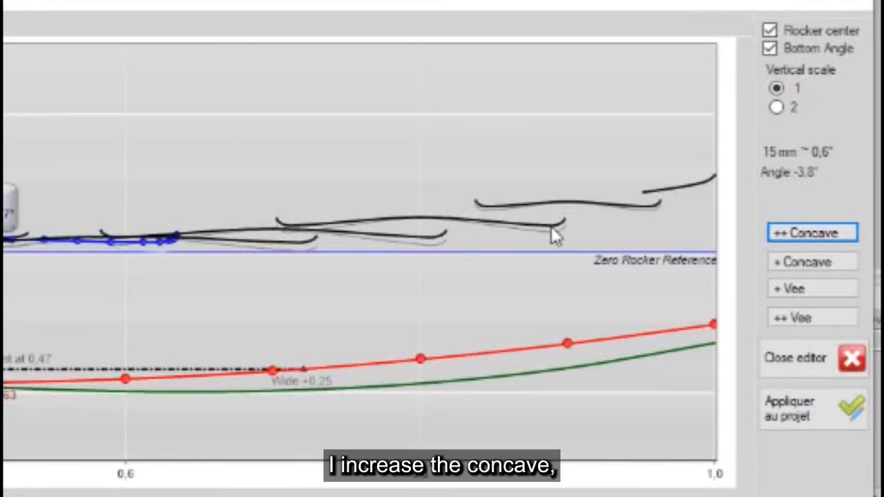
pyautogui.click(788, 232)
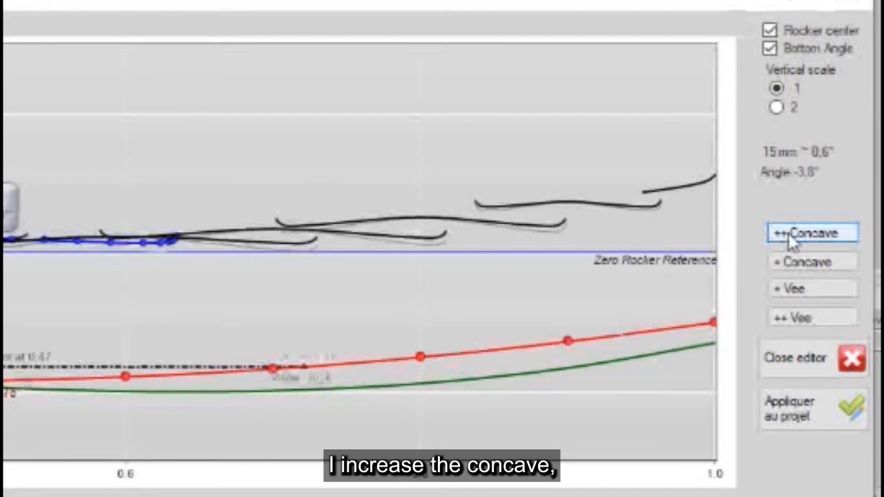
pyautogui.click(787, 233)
pyautogui.click(788, 232)
pyautogui.click(788, 232)
pyautogui.click(788, 232)
pyautogui.click(788, 233)
pyautogui.click(787, 233)
pyautogui.click(787, 233)
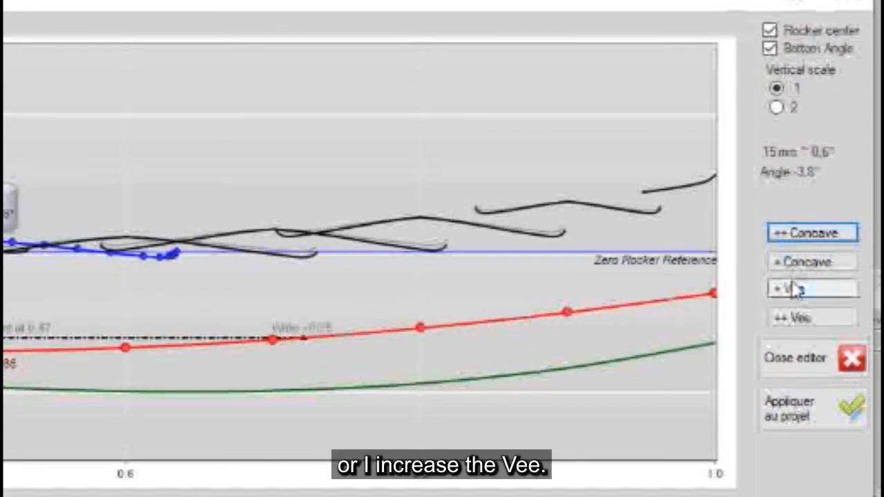
# Bring the whole bottom back to vee in large increments, reaching a vee of 0.9° at 0.5
pyautogui.click(793, 320)
pyautogui.click(793, 320)
pyautogui.click(793, 320)
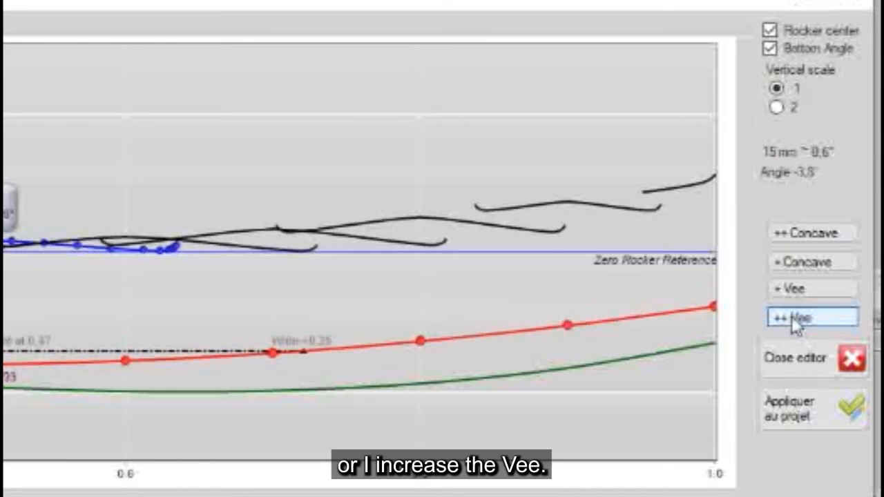
pyautogui.click(793, 319)
pyautogui.click(794, 319)
pyautogui.click(793, 319)
pyautogui.click(793, 319)
pyautogui.click(794, 319)
pyautogui.click(793, 316)
pyautogui.click(792, 316)
pyautogui.click(793, 316)
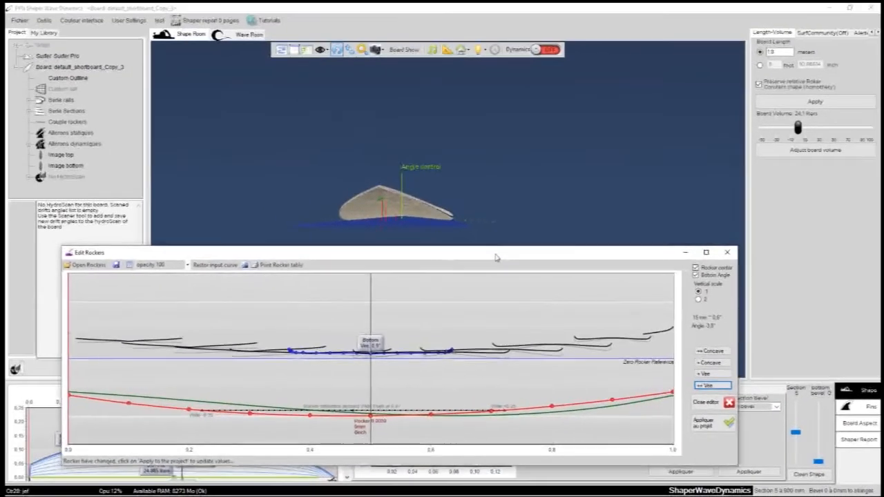
# Set the rocker editor's vertical scale to 2 and move the editor higher so both curves fit in view
pyautogui.moveTo(495, 257); pyautogui.dragTo(486, 250)
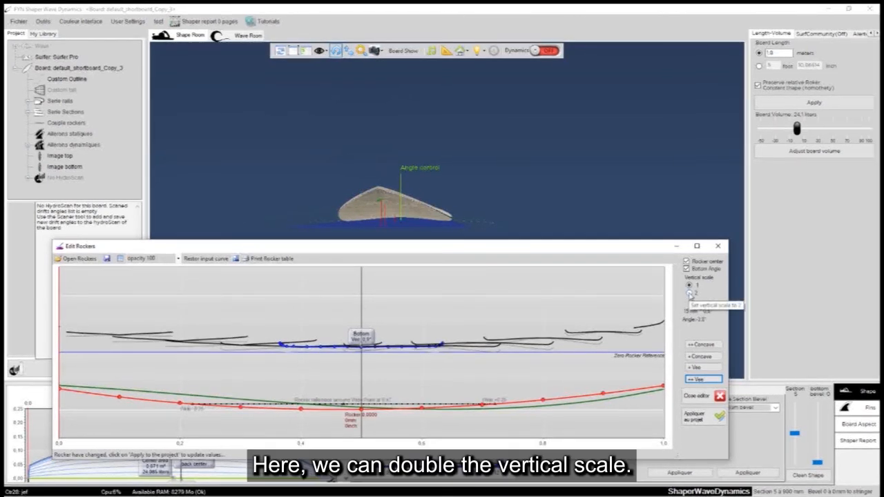
pyautogui.click(689, 293)
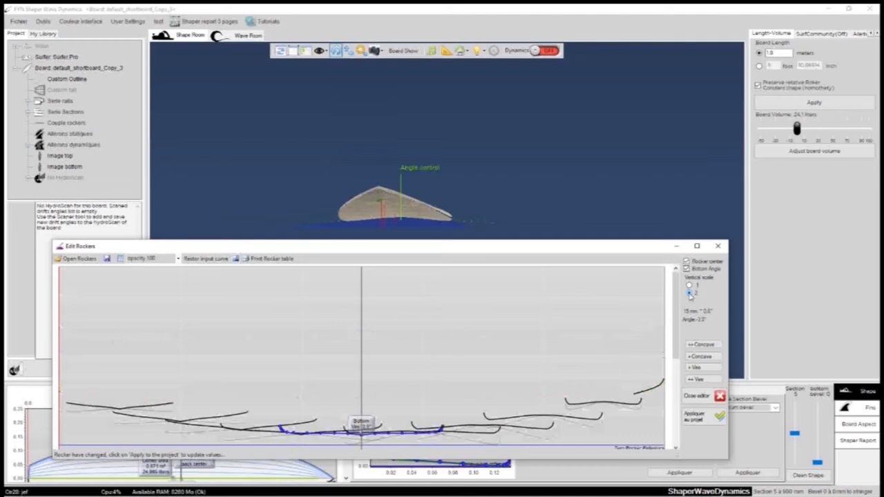
pyautogui.moveTo(586, 253); pyautogui.dragTo(587, 119)
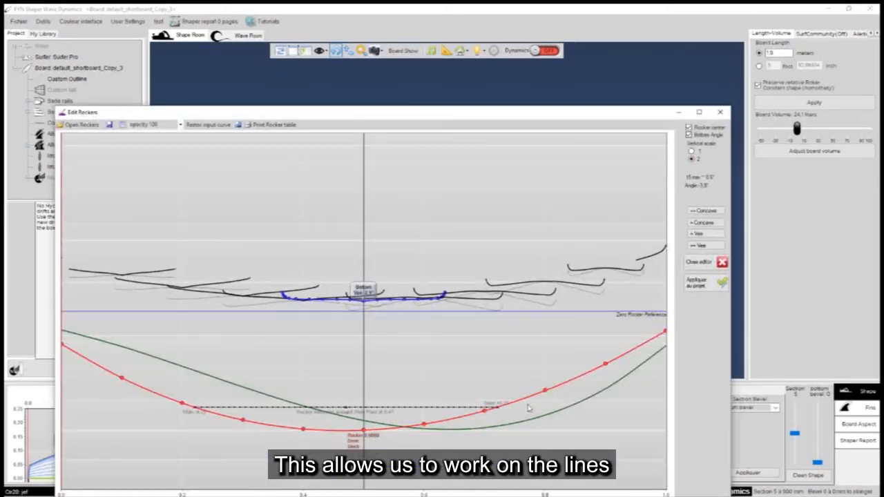
# Reshape the bottom angle curve closer to the center rocker using the tail, 0.2, 0.3 and 0.9 handles, and validate it
pyautogui.click(183, 370)
pyautogui.moveTo(182, 371); pyautogui.dragTo(182, 418)
pyautogui.moveTo(603, 391); pyautogui.dragTo(607, 349)
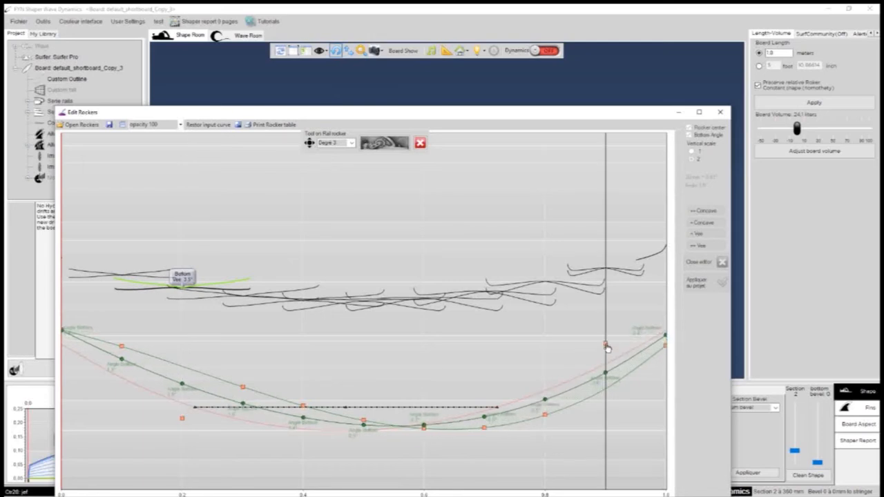
pyautogui.moveTo(62, 333); pyautogui.dragTo(62, 345)
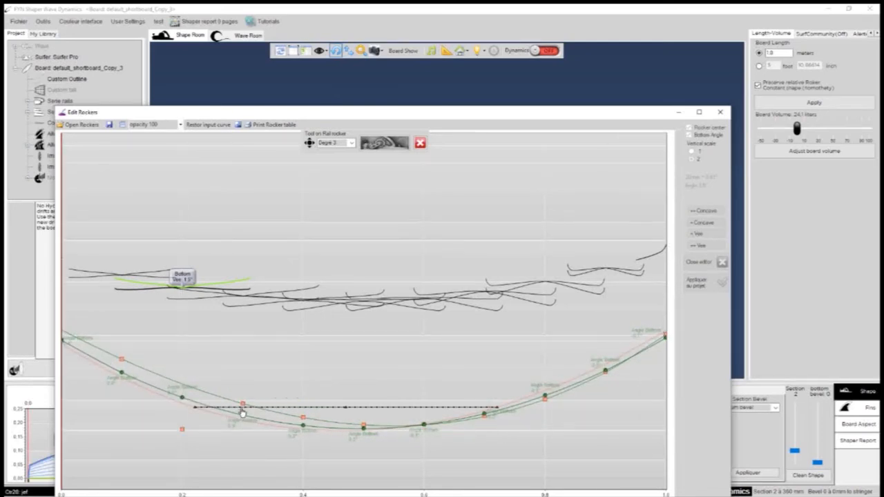
pyautogui.moveTo(245, 410); pyautogui.dragTo(246, 414)
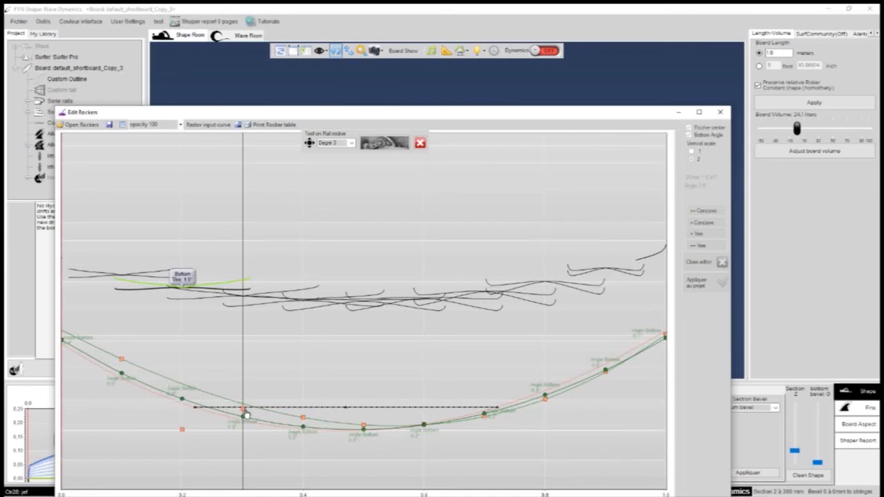
pyautogui.click(401, 143)
# Select the section at 0.8 and compare the curves at vertical scales 1 and 2
pyautogui.click(545, 410)
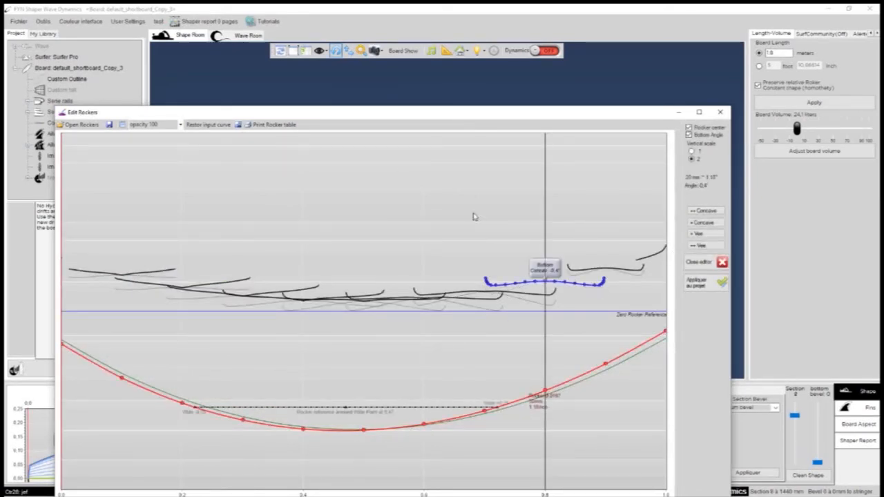
pyautogui.click(693, 151)
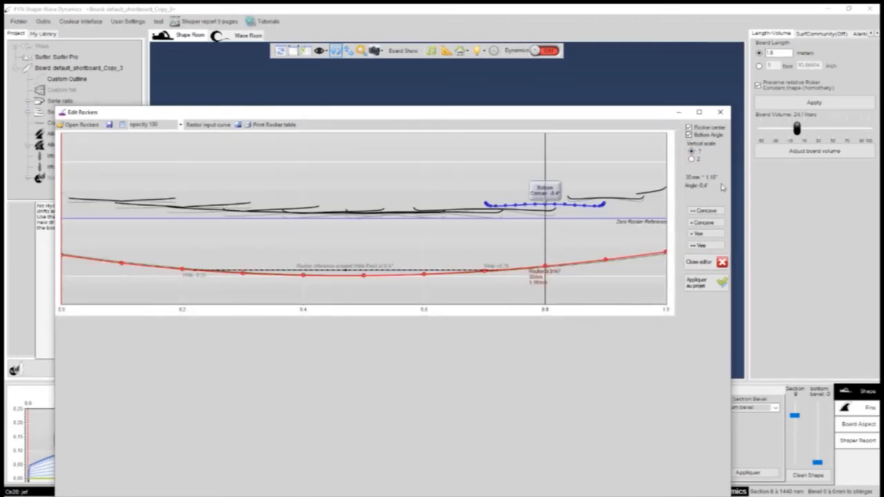
pyautogui.click(693, 159)
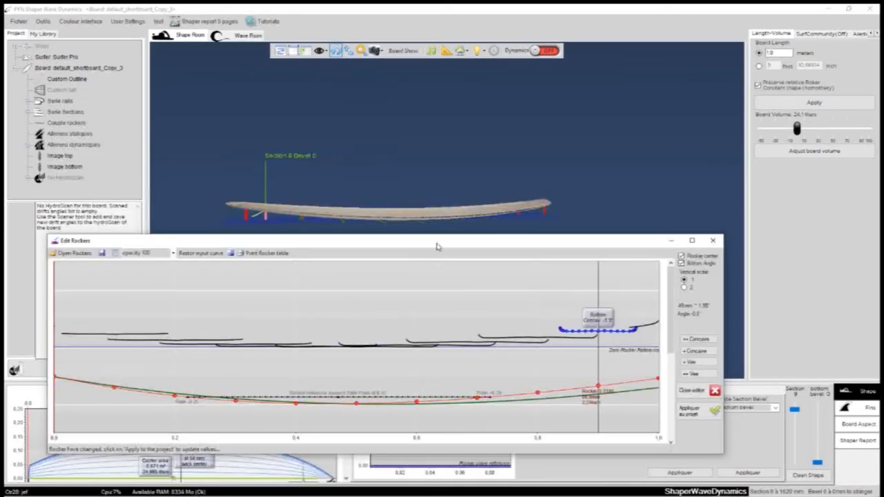
# Raise the center rocker handle at 0.8, validate the curve, and check the sections at 0.9 and 0.8
pyautogui.moveTo(436, 247); pyautogui.dragTo(435, 205)
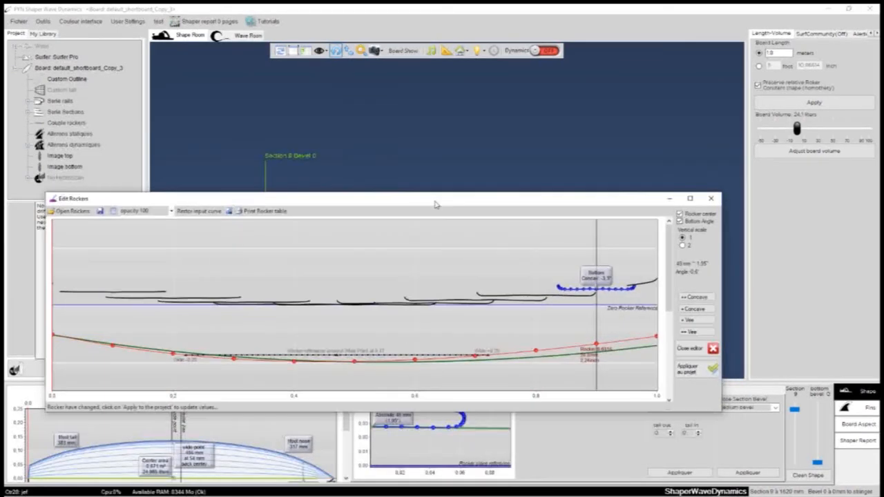
pyautogui.click(536, 351)
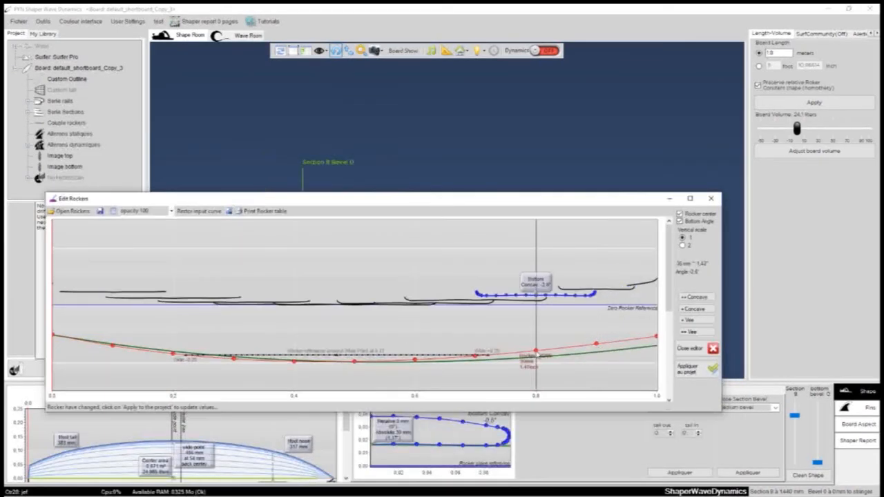
pyautogui.click(536, 352)
pyautogui.moveTo(538, 355); pyautogui.dragTo(541, 340)
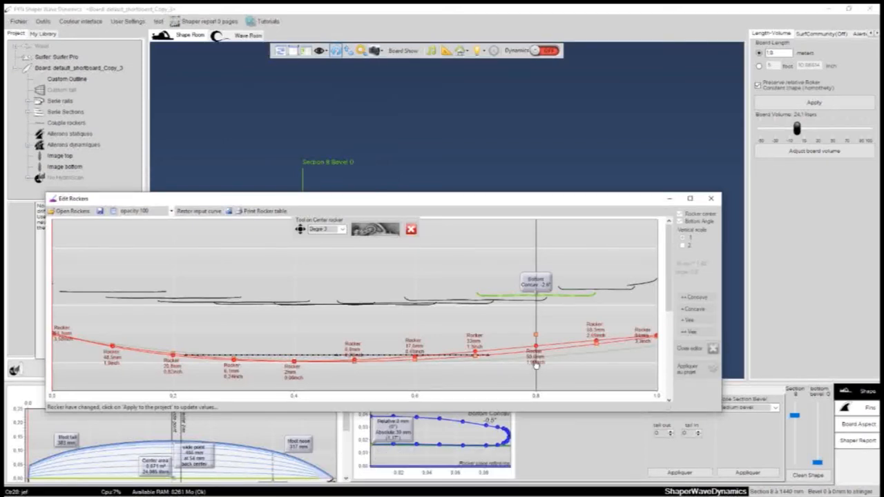
pyautogui.click(375, 228)
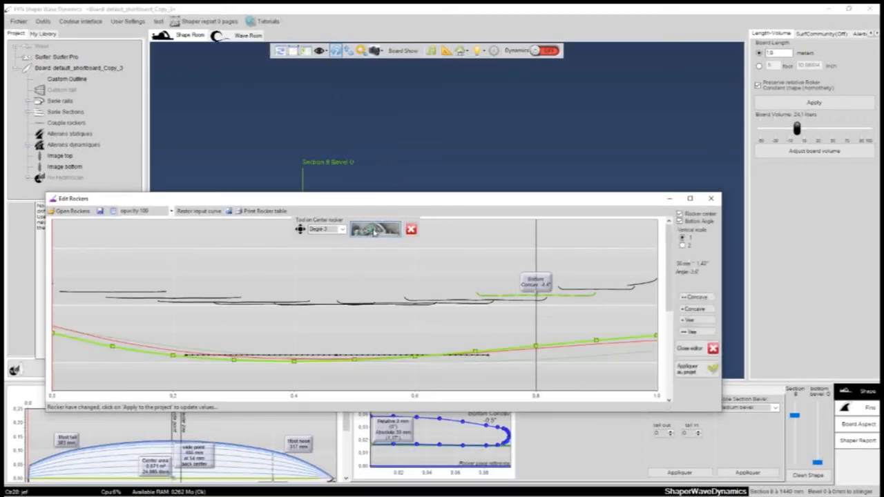
pyautogui.click(595, 350)
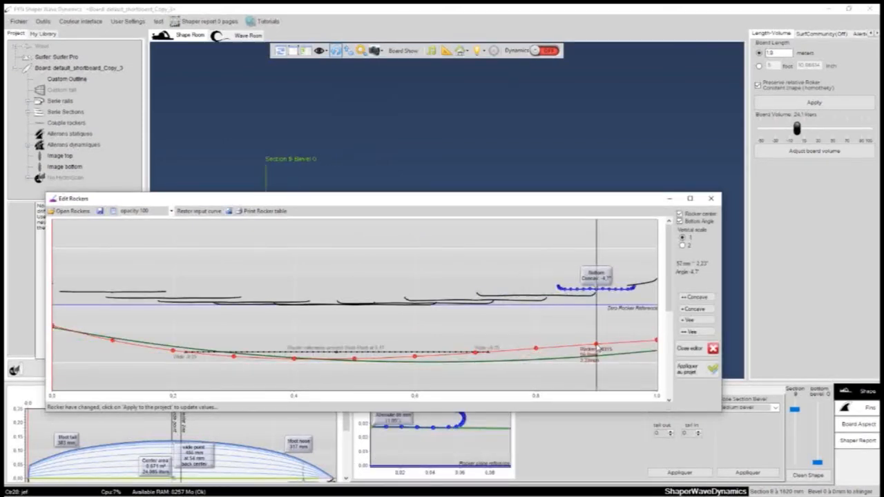
pyautogui.click(536, 351)
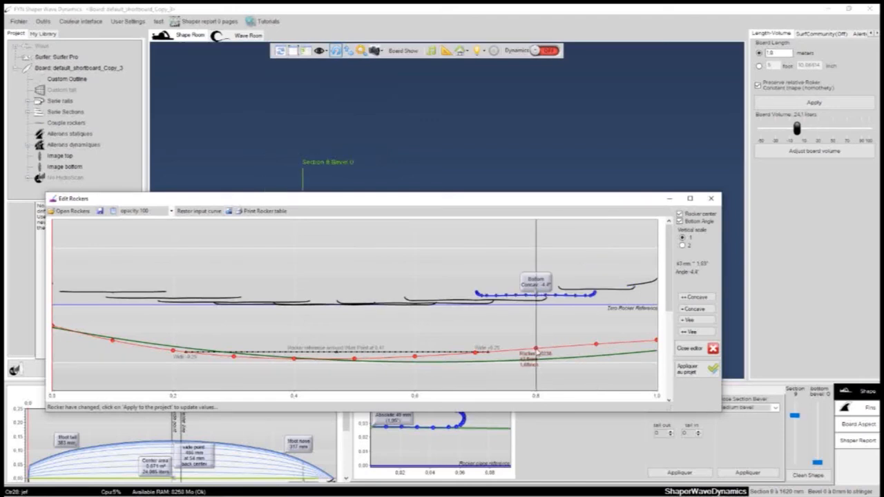
# Display only the center rocker curve, test its shape with the 0.9 handle from the nose, and set the vertical scale to 2
pyautogui.click(694, 221)
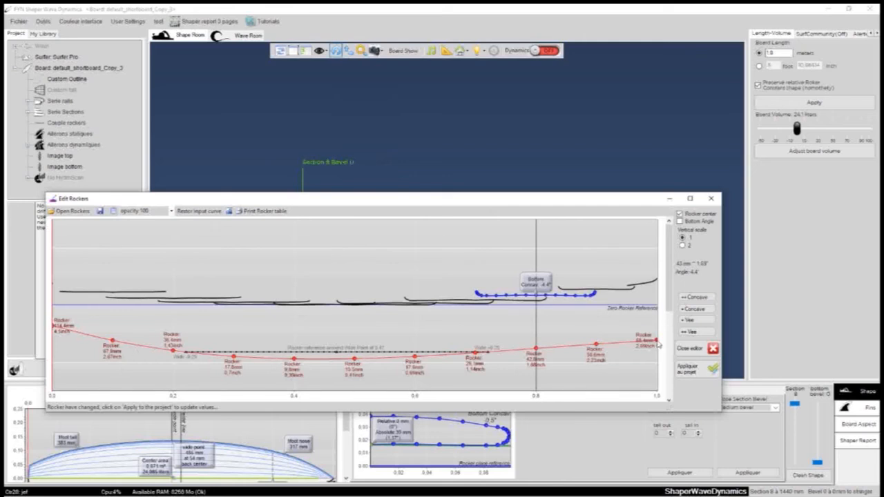
pyautogui.click(657, 342)
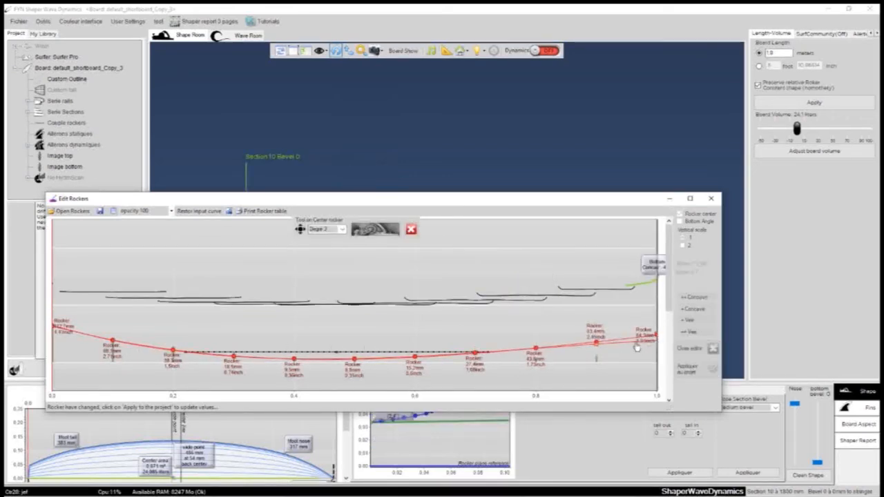
pyautogui.moveTo(599, 352); pyautogui.dragTo(598, 363)
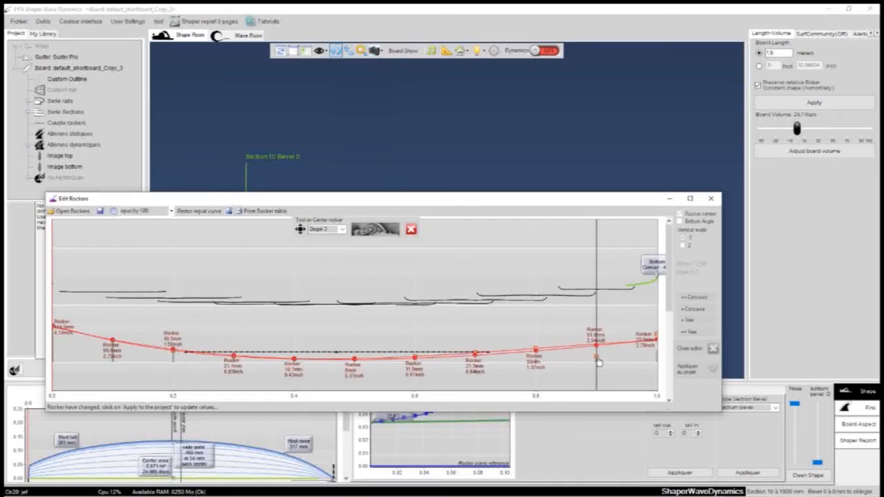
pyautogui.click(649, 354)
pyautogui.click(682, 246)
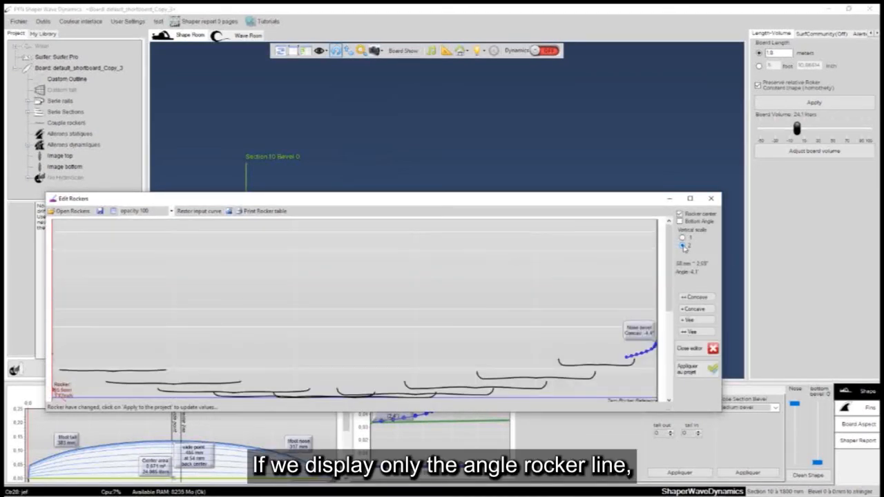
# Set the vertical scale to 1, display only the bottom angle curve, and raise its handle at 0.9
pyautogui.click(682, 238)
pyautogui.click(680, 214)
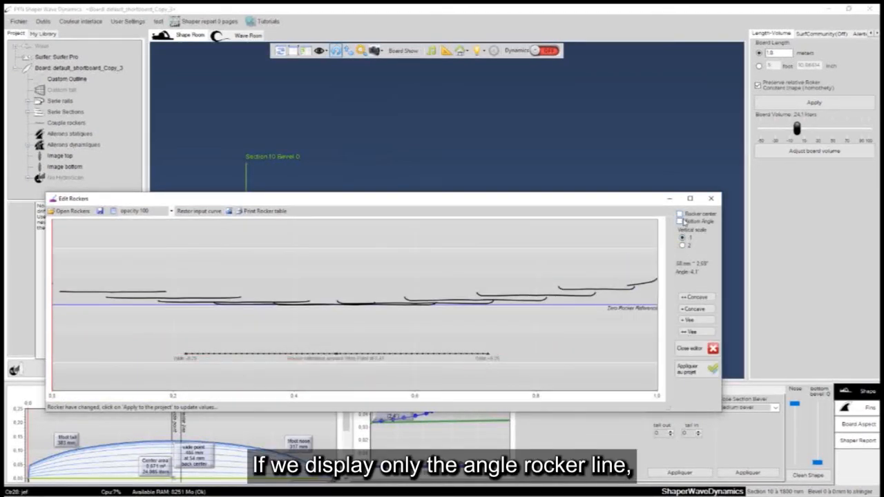
pyautogui.click(680, 221)
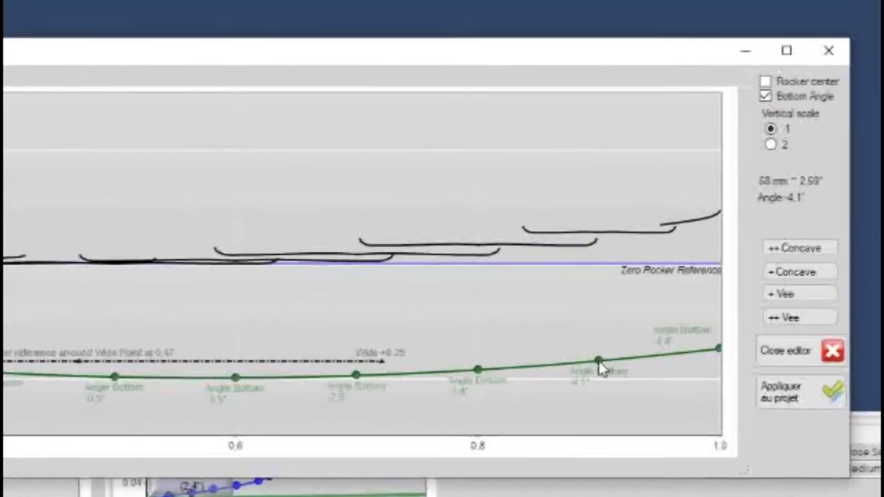
pyautogui.click(599, 363)
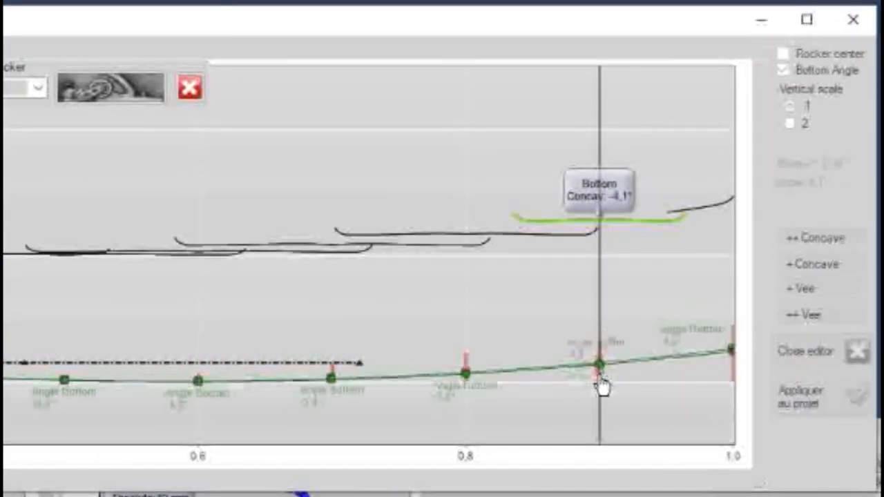
pyautogui.moveTo(602, 365); pyautogui.dragTo(601, 347)
# Globally vary the bottom angle from a -5° concave to a 3.8° vee at 0.9, finishing with a strong concave adjustment
pyautogui.click(822, 238)
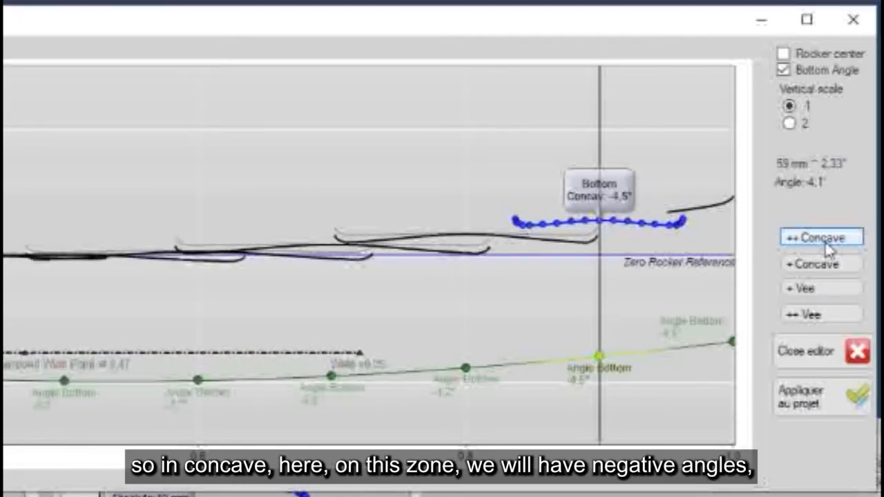
pyautogui.click(829, 248)
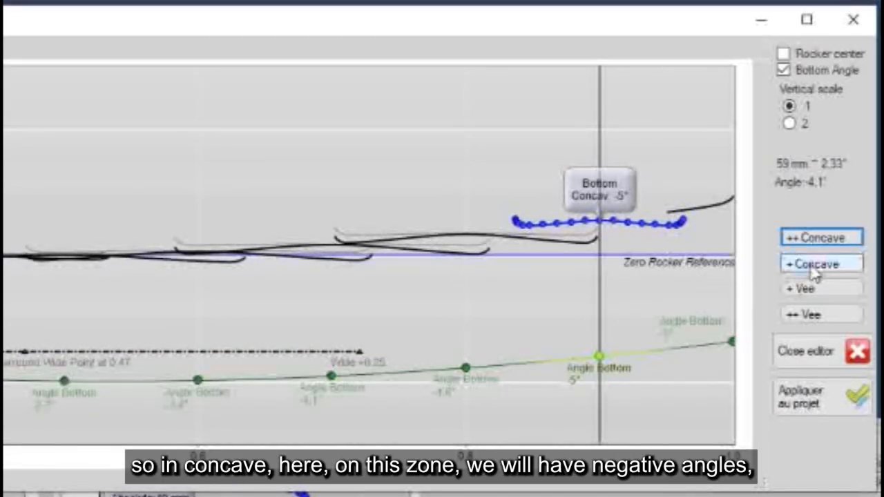
pyautogui.click(818, 316)
pyautogui.click(818, 316)
pyautogui.click(818, 316)
pyautogui.click(818, 316)
pyautogui.click(818, 317)
pyautogui.click(818, 316)
pyautogui.click(818, 316)
pyautogui.click(818, 316)
pyautogui.click(818, 316)
pyautogui.click(818, 316)
pyautogui.click(818, 316)
pyautogui.click(818, 316)
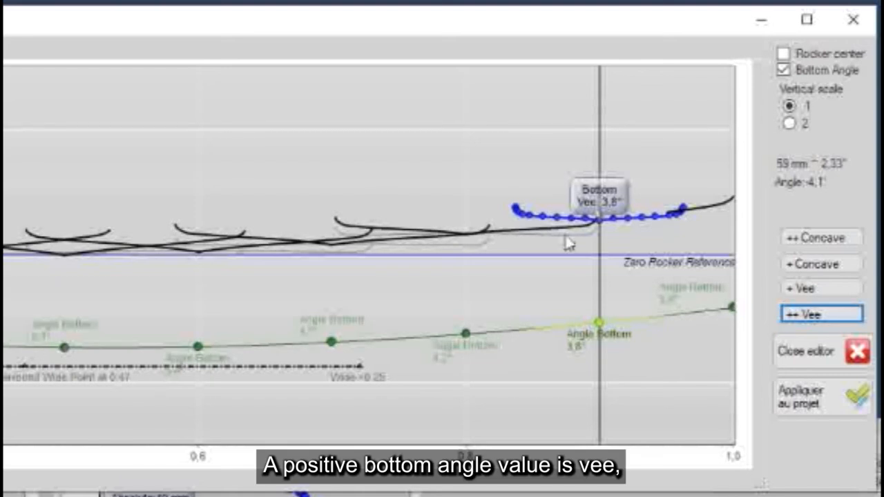
pyautogui.click(818, 242)
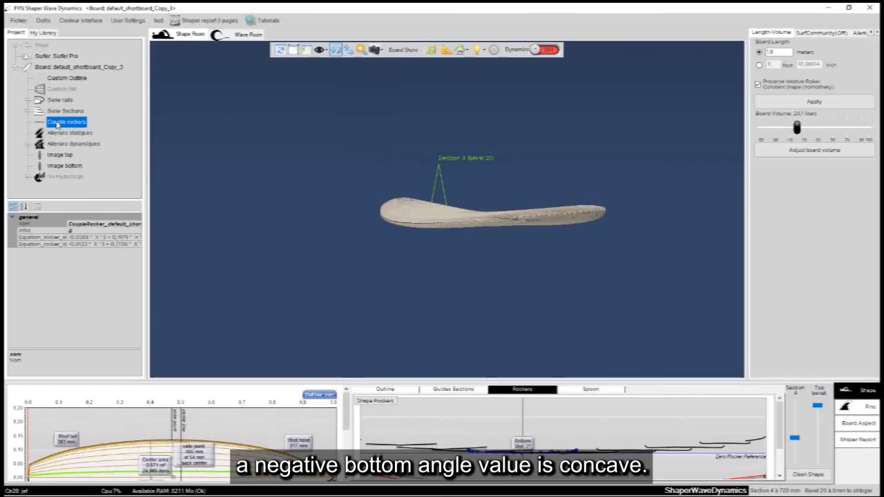
# Save the board's rocker couple to the library as Couple_Rockers_test.fyncplroc
pyautogui.rightClick(58, 125)
pyautogui.click(132, 151)
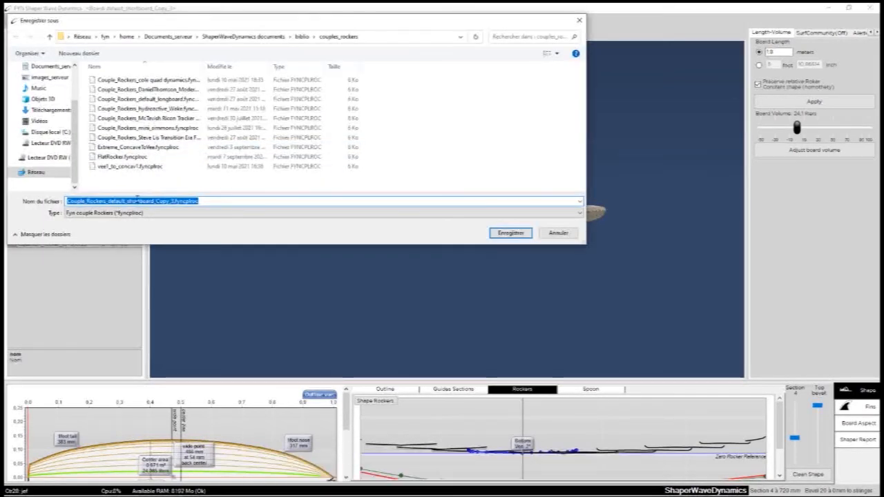
pyautogui.click(108, 200)
pyautogui.keyDown('shift'); pyautogui.click(175, 201); pyautogui.keyUp('shift')
pyautogui.press('Delete')
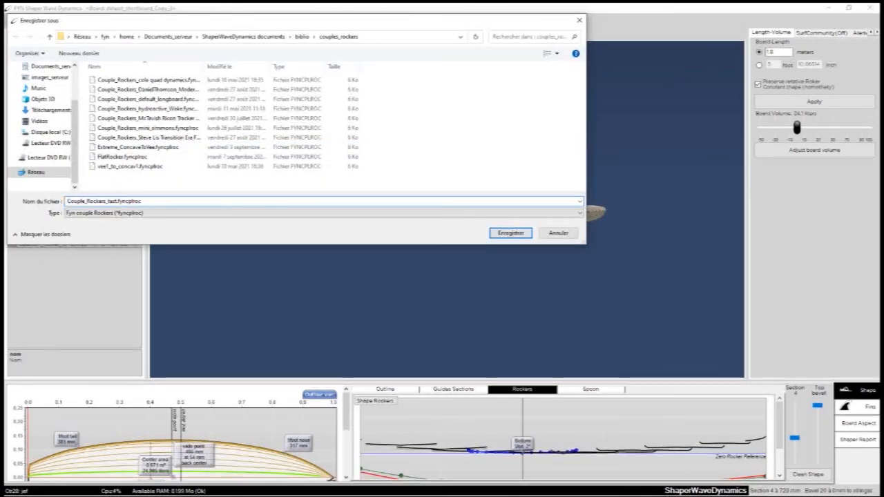
pyautogui.click(530, 234)
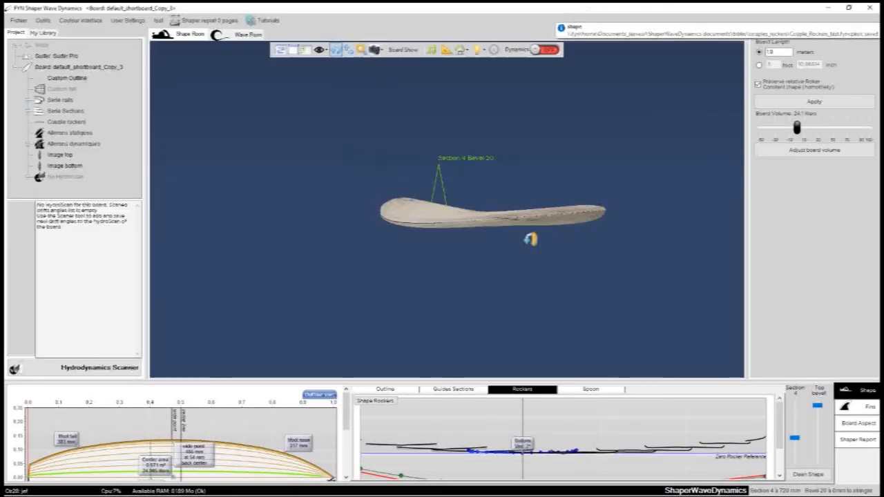
# Find the saved Couple_Rockers_test file among the library's rocker couples and preview its curves
pyautogui.click(42, 32)
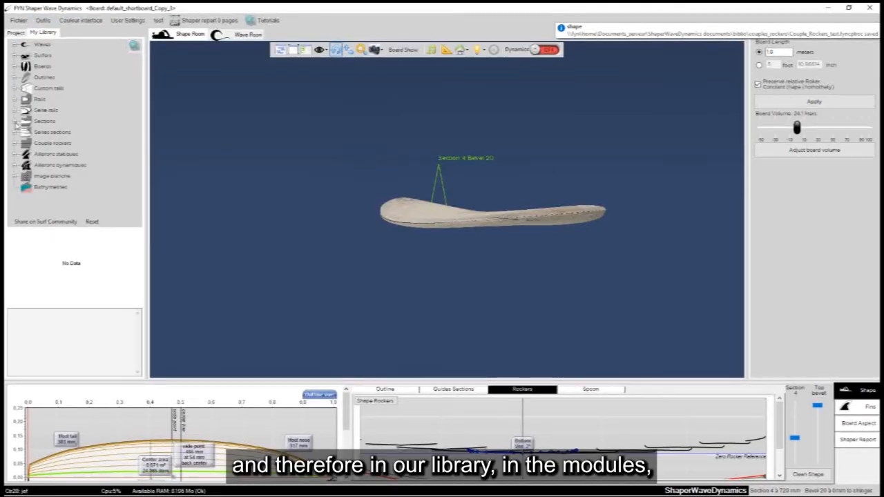
pyautogui.click(16, 142)
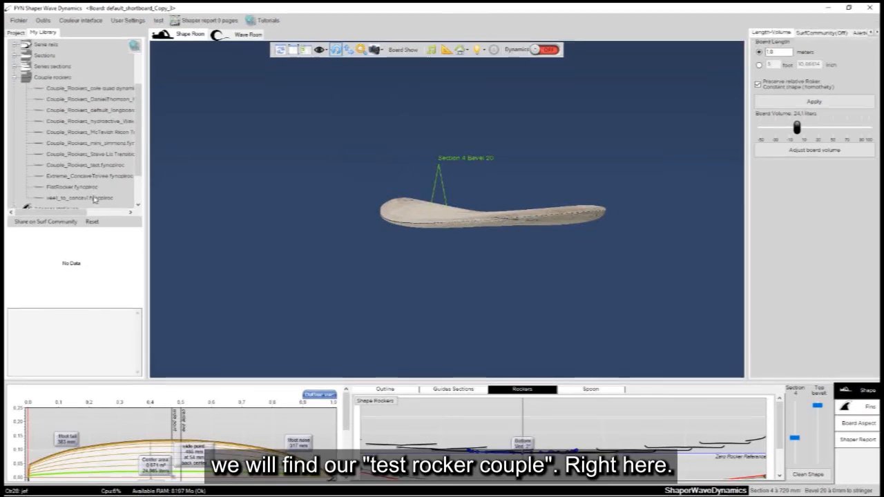
pyautogui.click(82, 166)
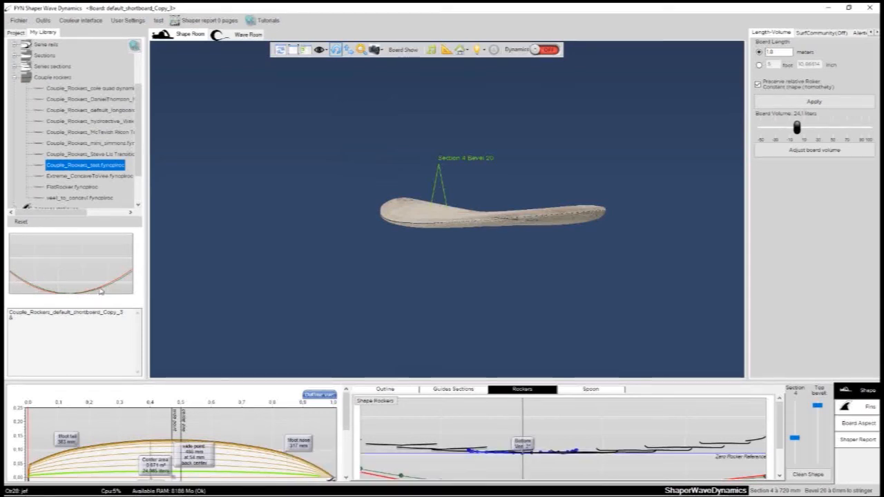
# Compare the curve previews of the library's rocker couples, including FlatRocker, Extreme_ConcaveToVee, mini_simmons, hydroactive_Wake and default_longboard
pyautogui.click(72, 186)
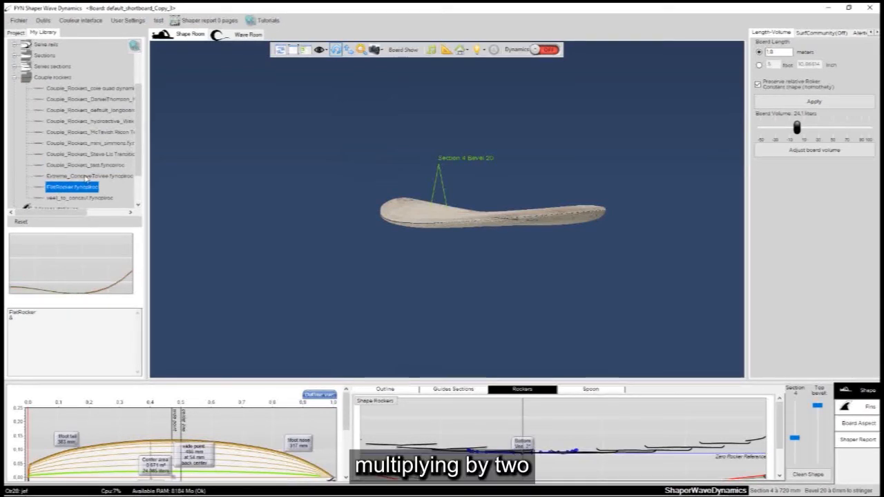
pyautogui.click(87, 175)
pyautogui.click(87, 166)
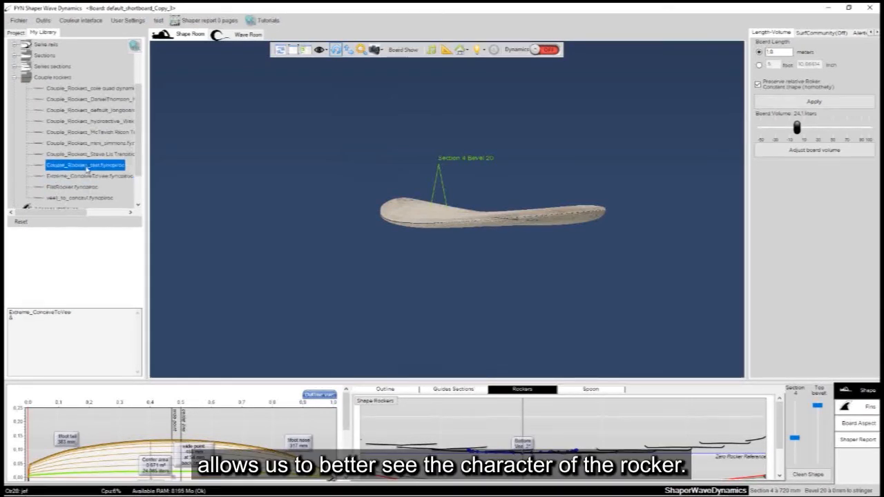
pyautogui.click(86, 143)
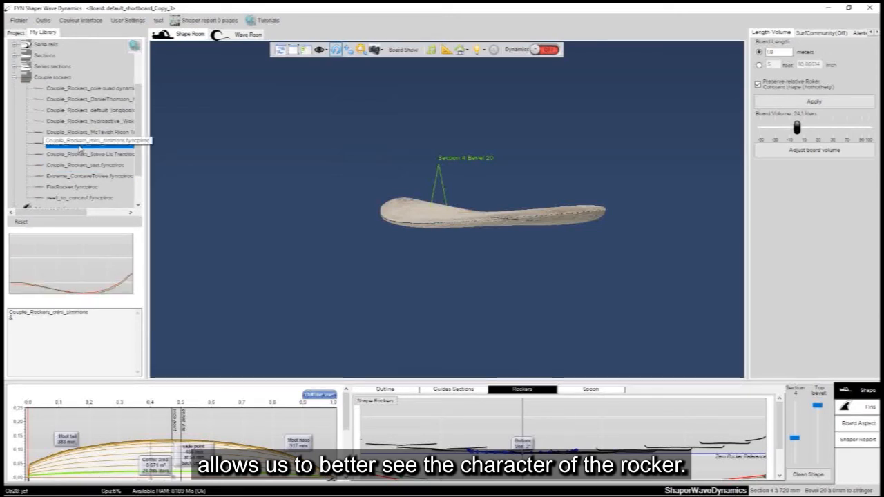
pyautogui.click(87, 131)
pyautogui.click(84, 123)
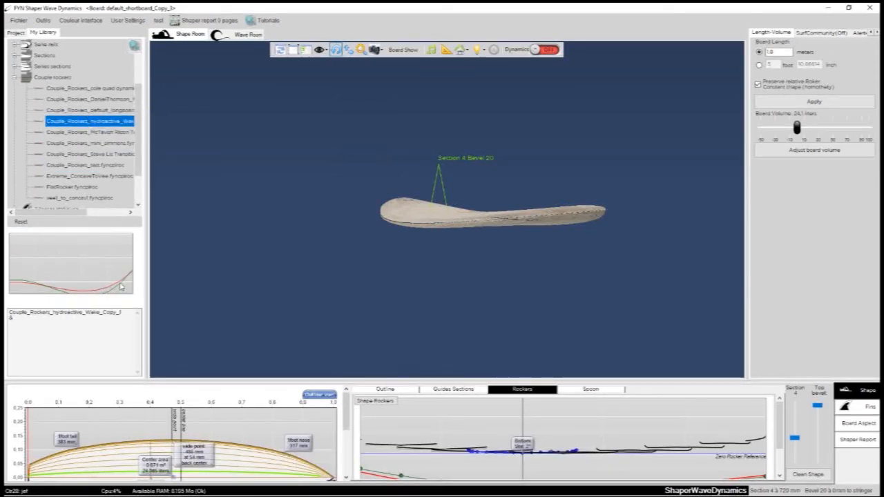
pyautogui.click(100, 110)
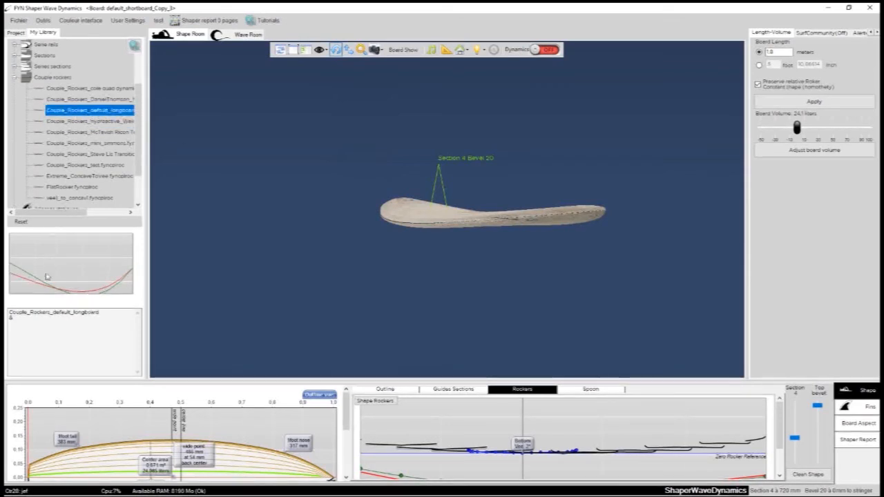
pyautogui.press('Up')
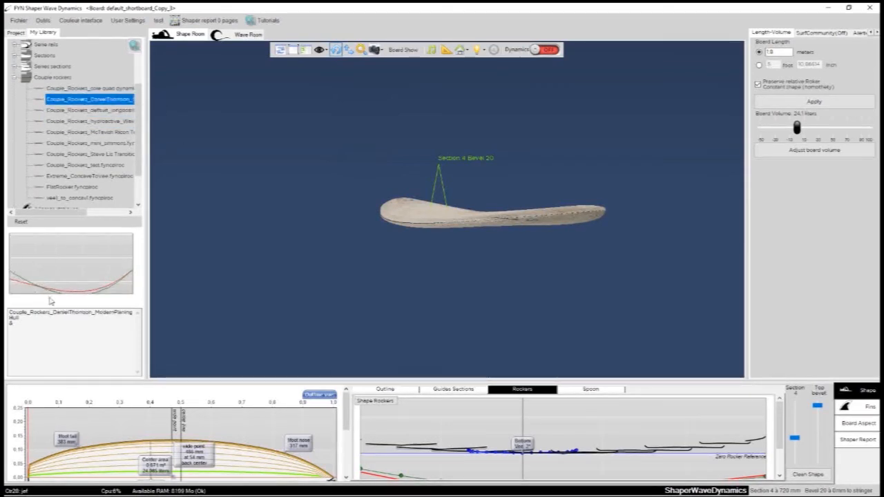
pyautogui.click(76, 89)
pyautogui.click(76, 110)
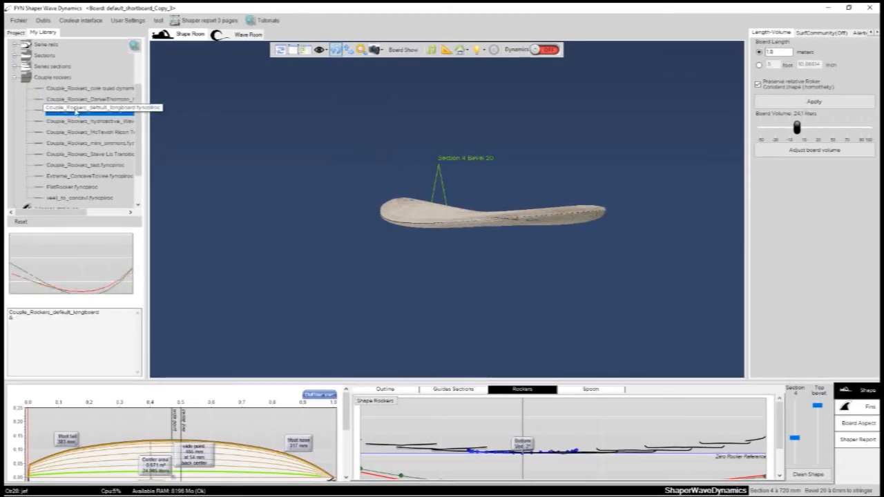
pyautogui.click(77, 134)
# Apply the ModernPlaningHull rocker couple from the library to the surfboard and inspect the shape in 3D
pyautogui.click(74, 103)
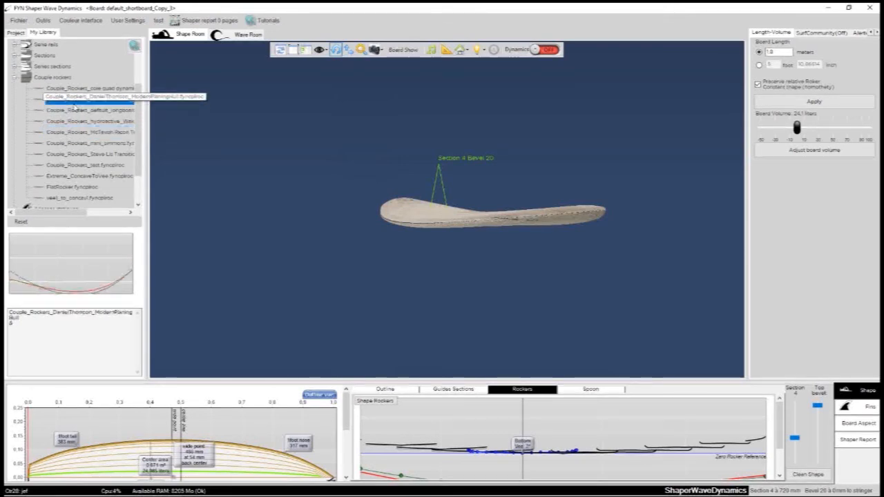
pyautogui.moveTo(73, 105); pyautogui.dragTo(421, 189)
pyautogui.moveTo(484, 272); pyautogui.dragTo(564, 206)
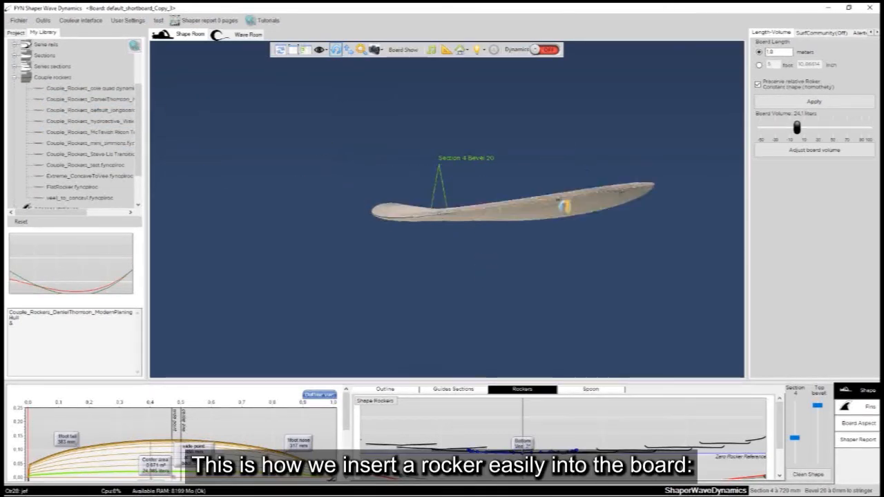
pyautogui.moveTo(77, 100); pyautogui.dragTo(229, 109)
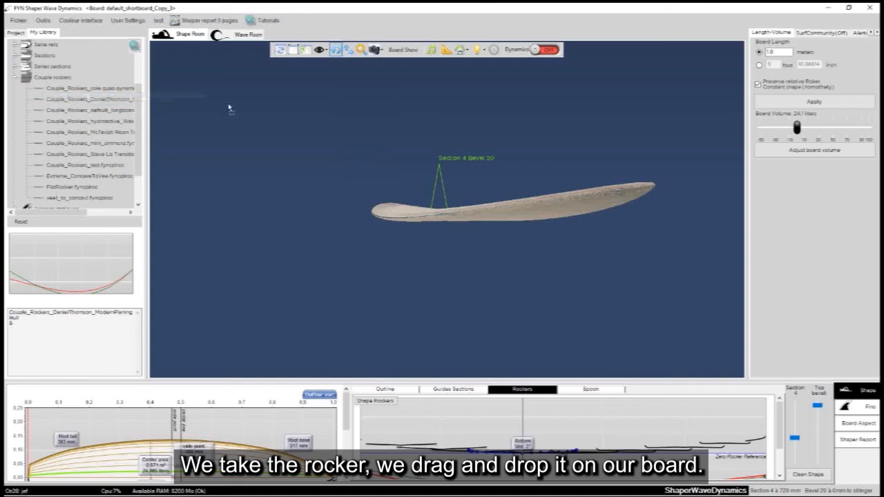
pyautogui.moveTo(498, 121); pyautogui.dragTo(502, 213)
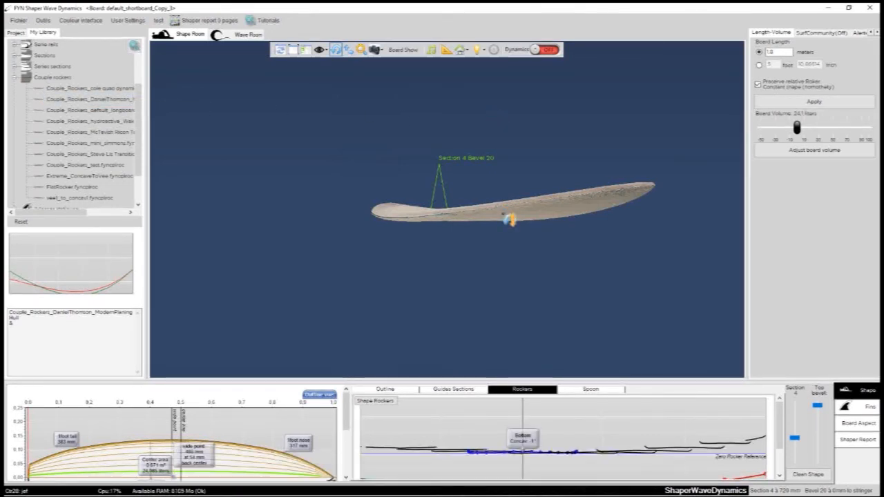
pyautogui.moveTo(607, 217); pyautogui.dragTo(508, 302)
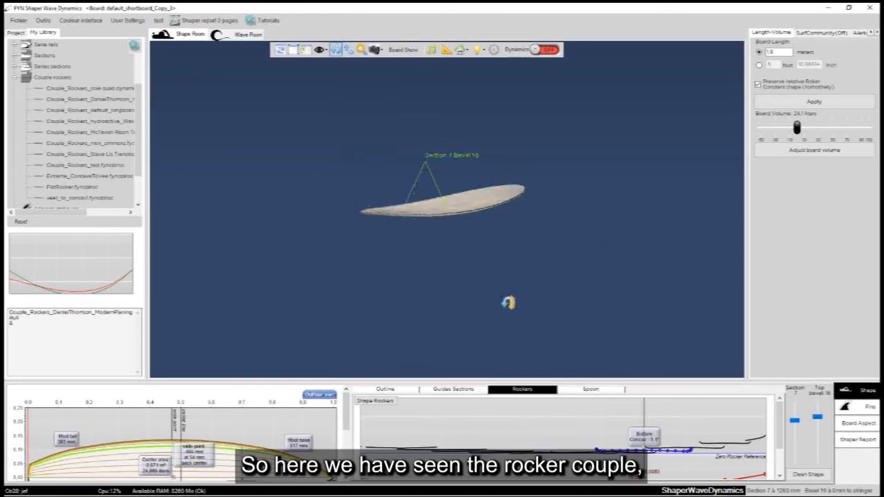
# Return to the project's modules and examine the custom outline on the 3D board
pyautogui.click(11, 77)
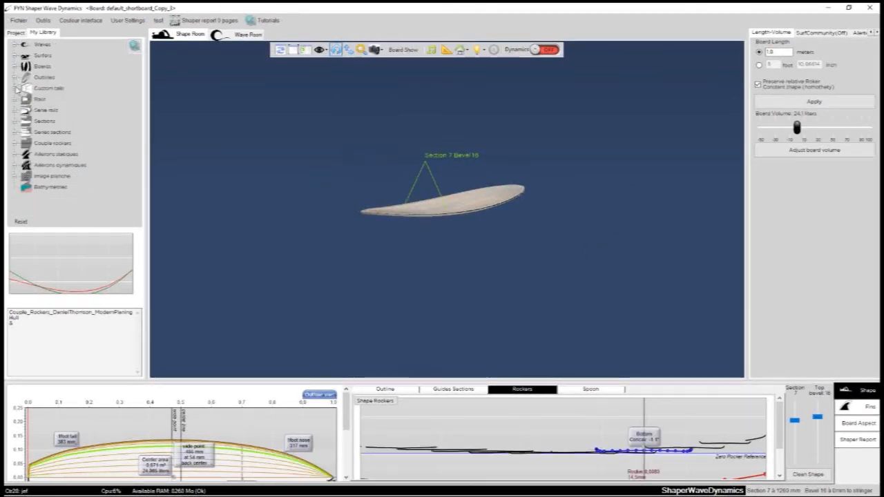
pyautogui.click(21, 34)
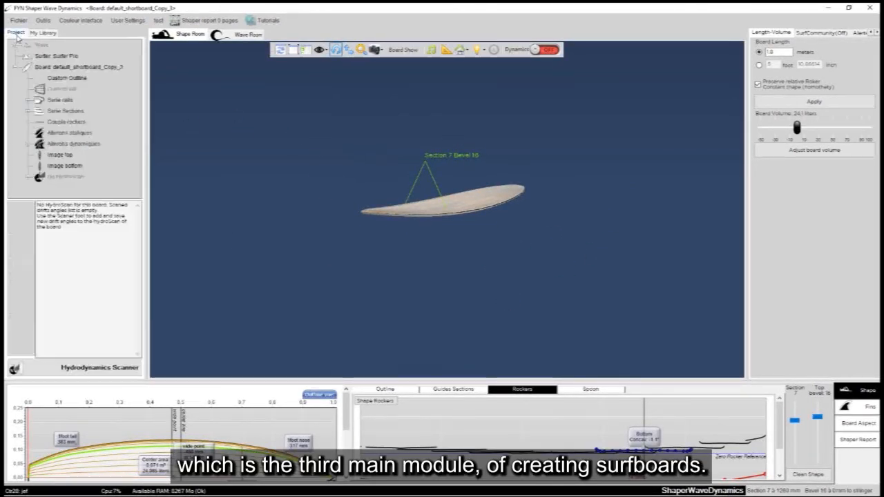
pyautogui.click(72, 80)
pyautogui.moveTo(436, 151); pyautogui.dragTo(373, 277)
pyautogui.moveTo(478, 198); pyautogui.dragTo(310, 187)
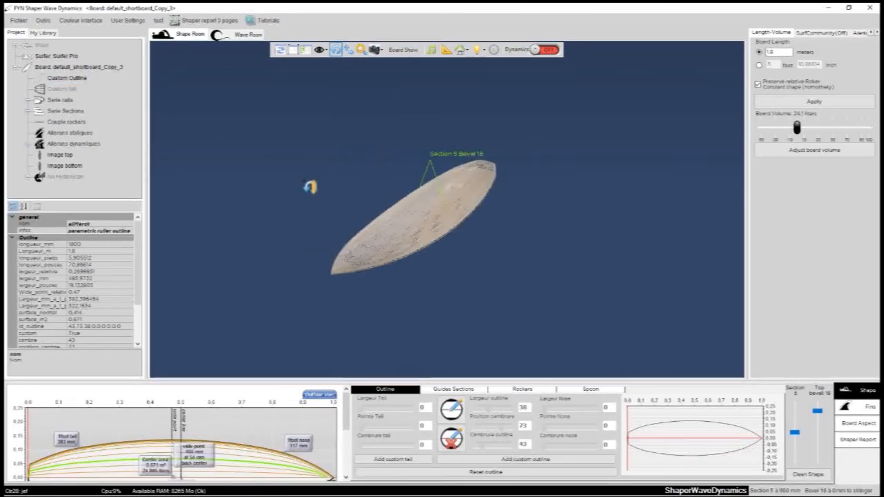
# Examine the section series and the rocker couple along the board, viewing the rocker from the side
pyautogui.click(56, 112)
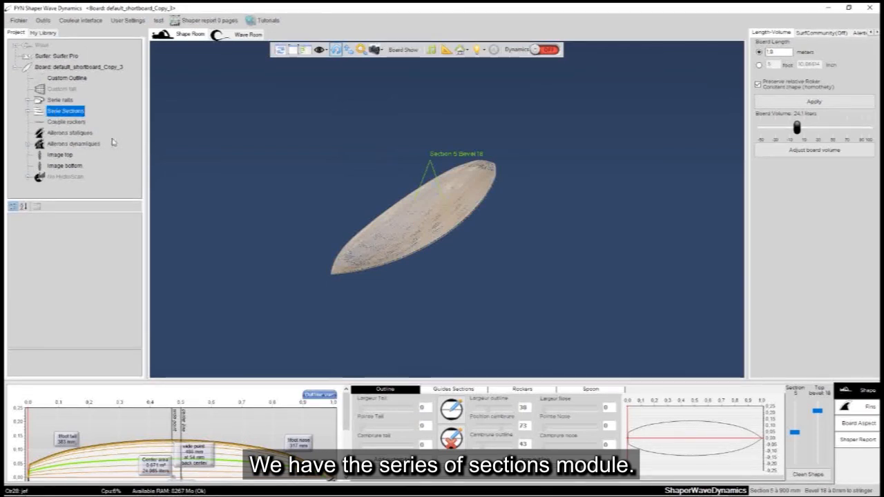
pyautogui.click(28, 111)
pyautogui.click(56, 121)
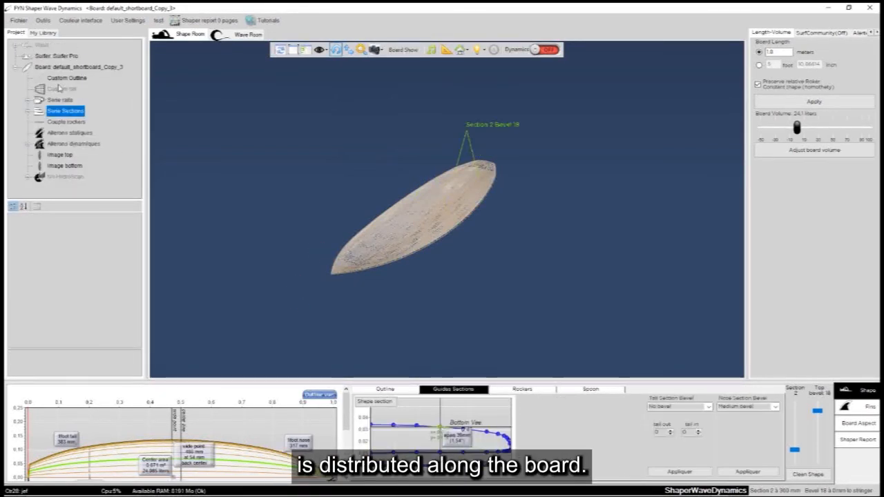
pyautogui.click(59, 122)
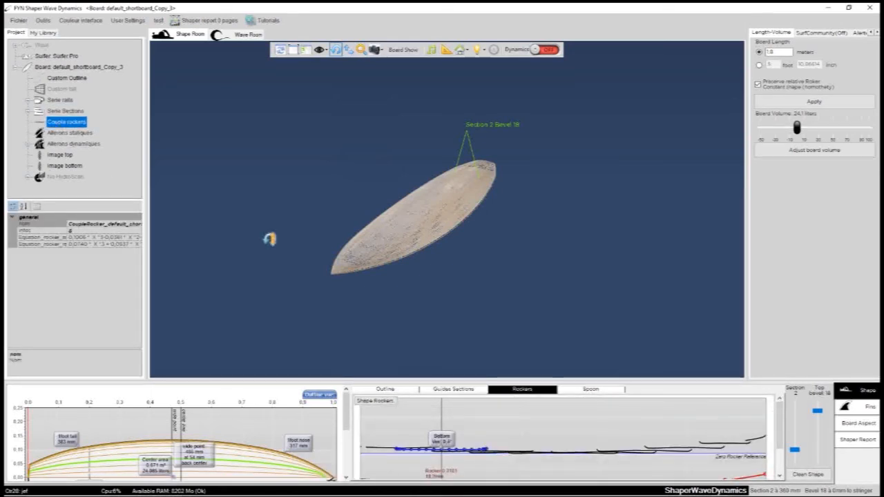
pyautogui.moveTo(435, 293); pyautogui.dragTo(532, 252)
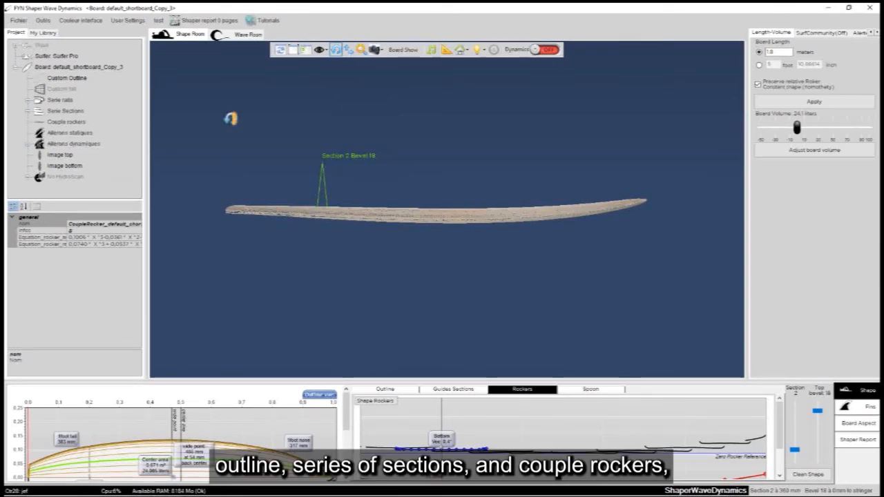
pyautogui.moveTo(336, 290); pyautogui.dragTo(544, 346)
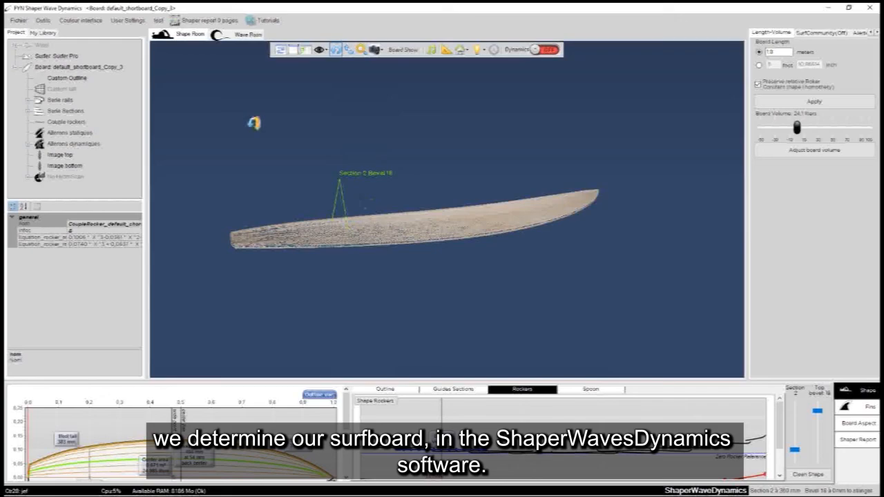